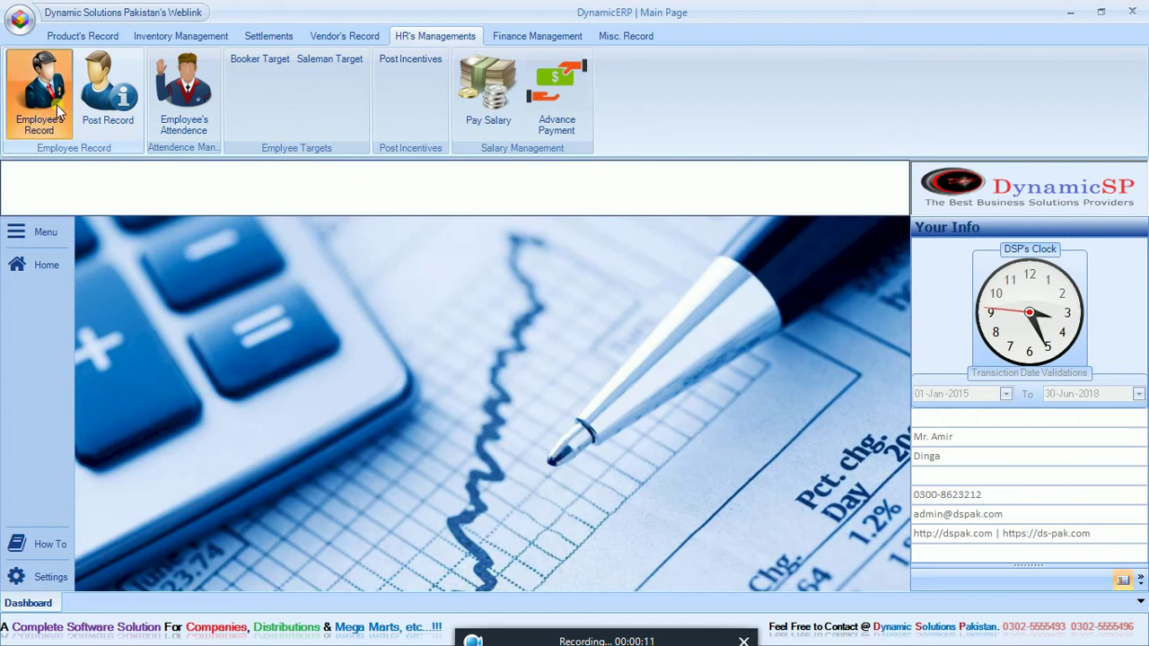
Step: Check the Post Record designations, then start a blank employee record as record 2 of 2
click(580, 170)
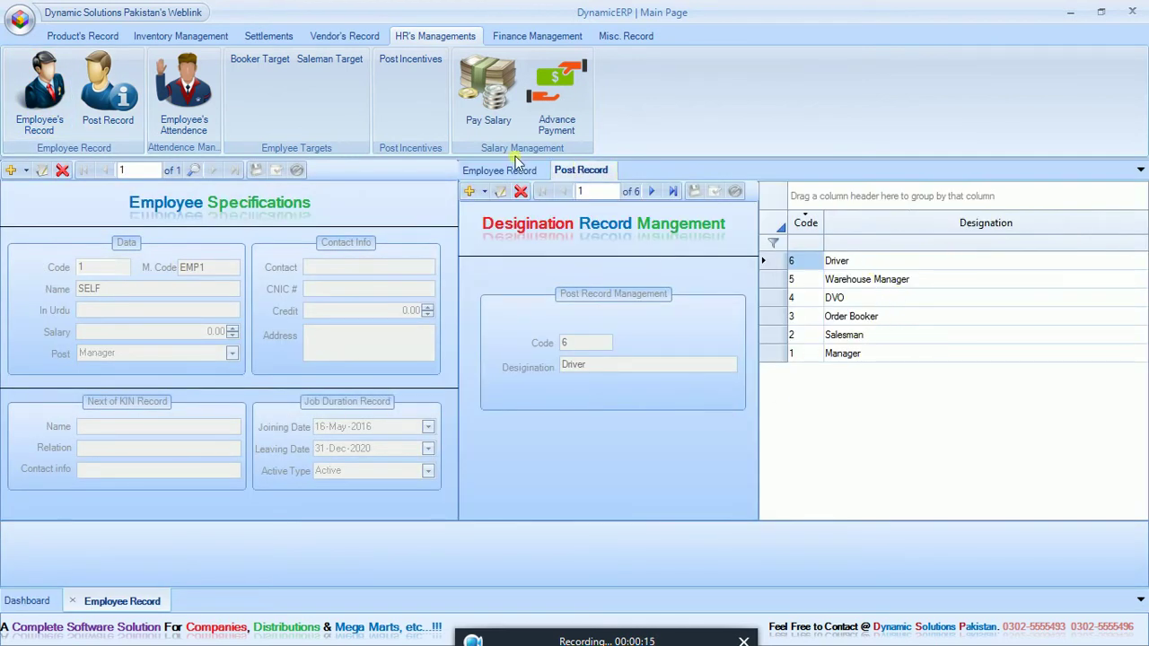
click(500, 169)
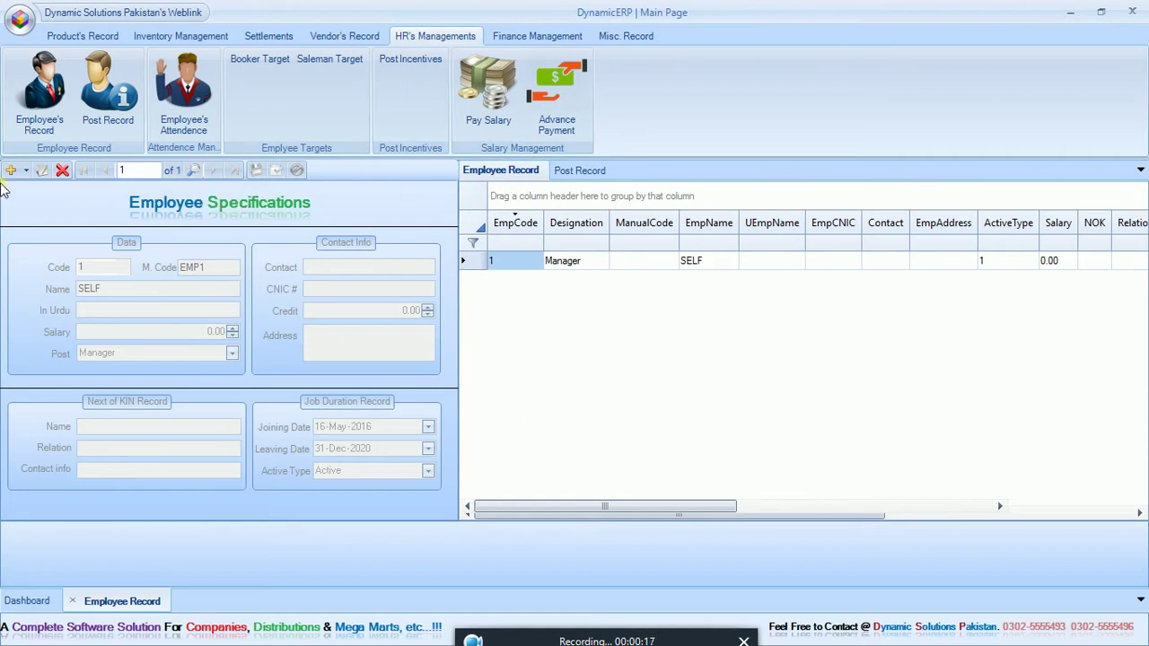
click(13, 171)
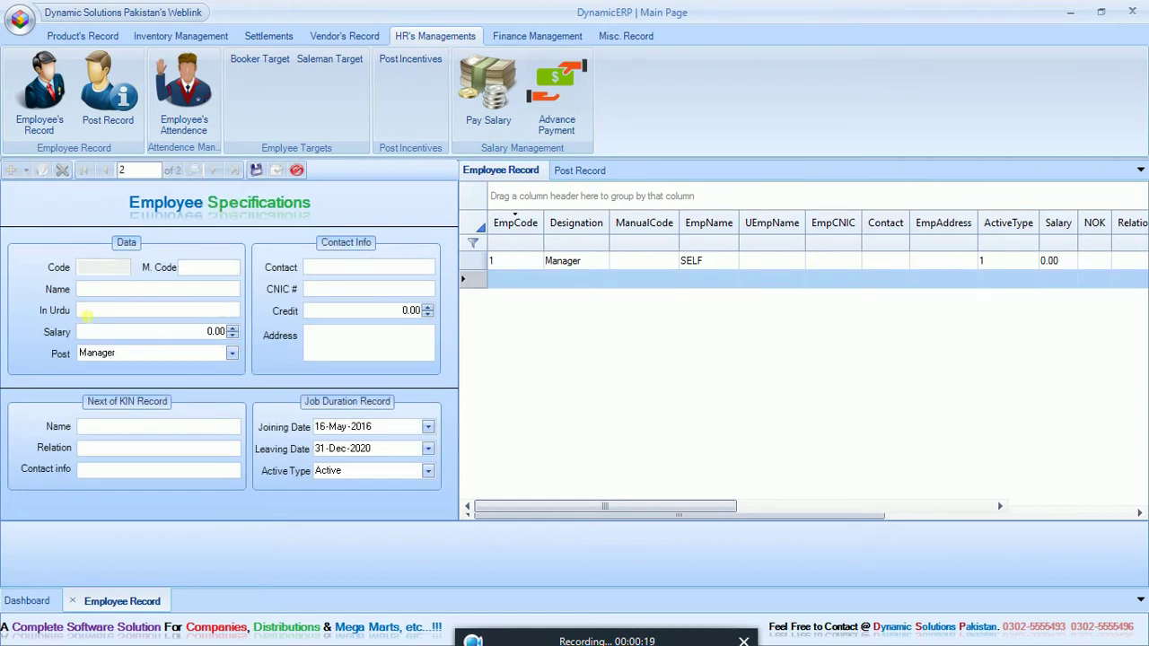
Step: Enter the new employee's name, set Post to Order Booker, and save it
click(116, 292)
click(223, 353)
click(216, 350)
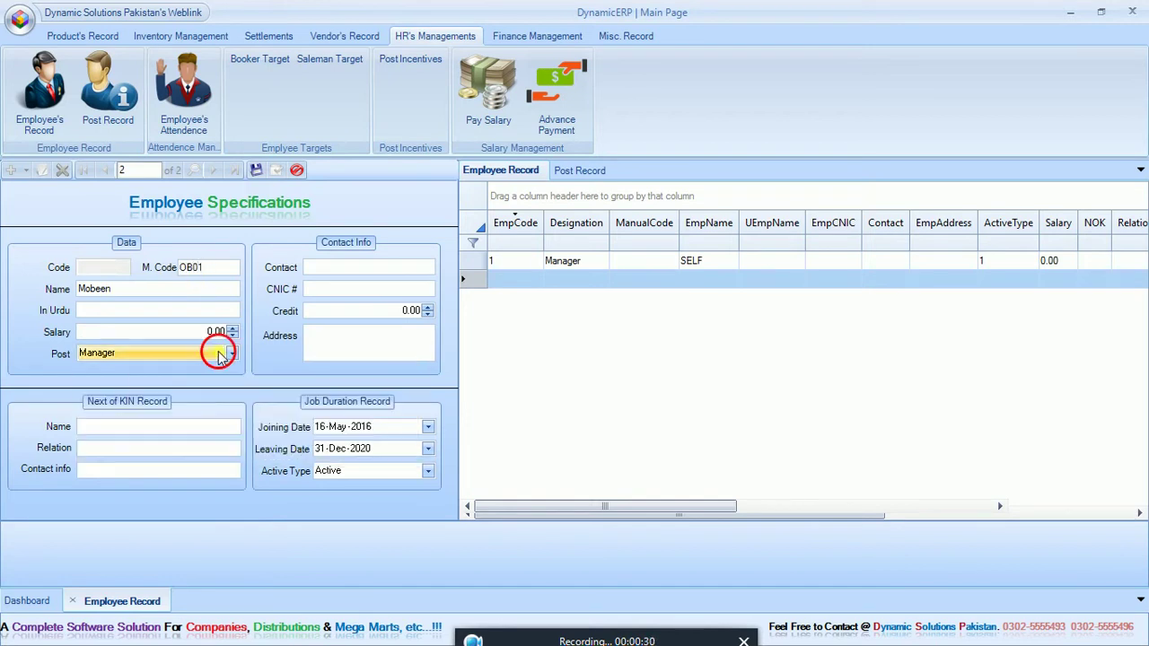
click(195, 299)
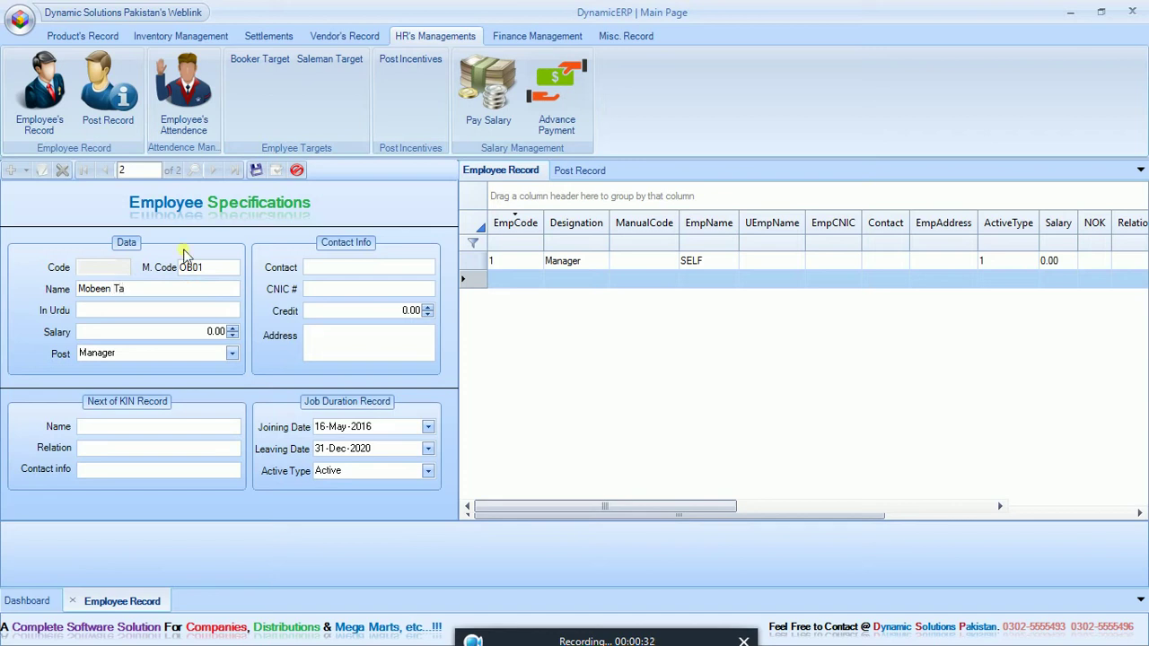
click(232, 353)
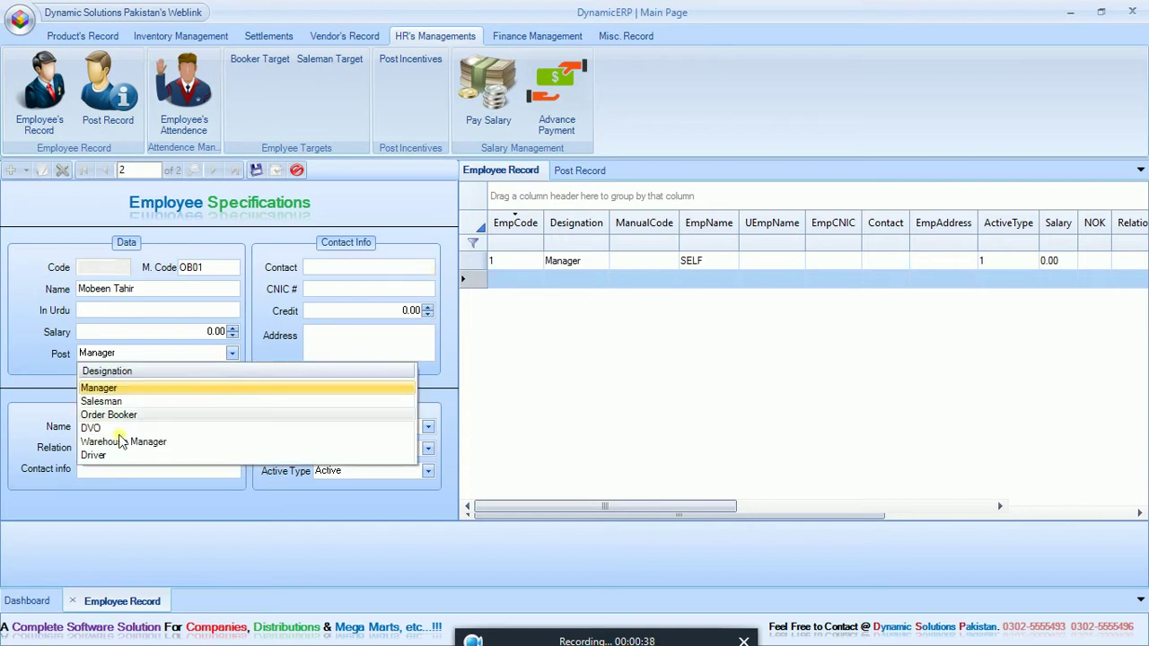
click(103, 416)
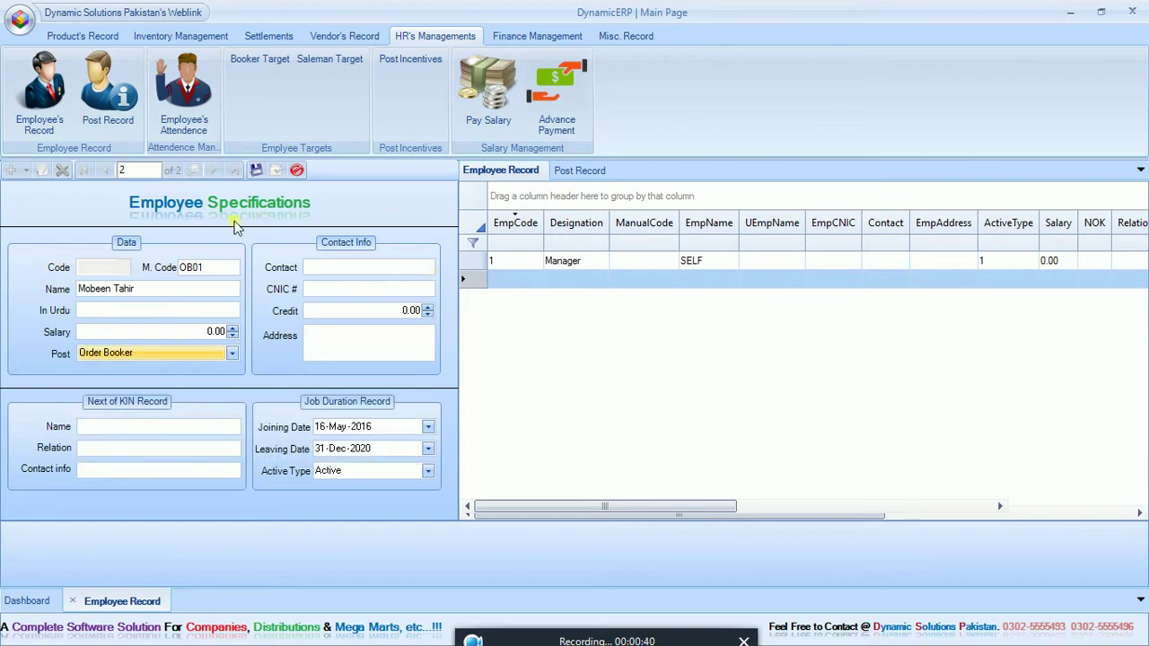
click(255, 174)
click(26, 170)
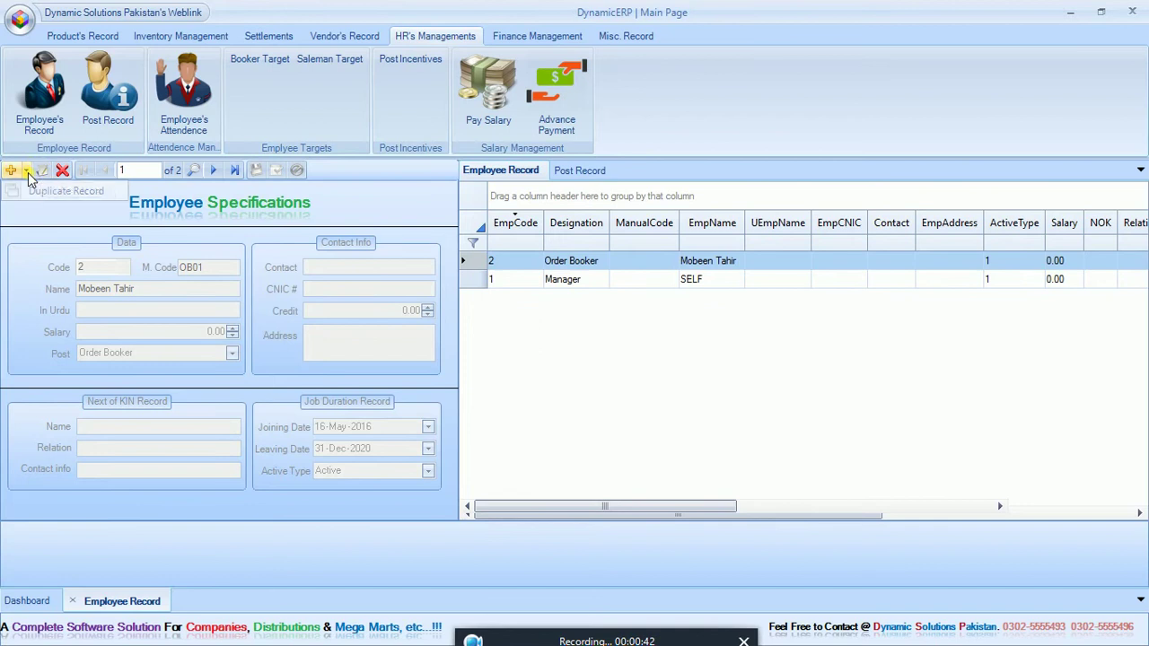
Step: Duplicate the employee as a second Order Booker with a new name and save it
click(31, 193)
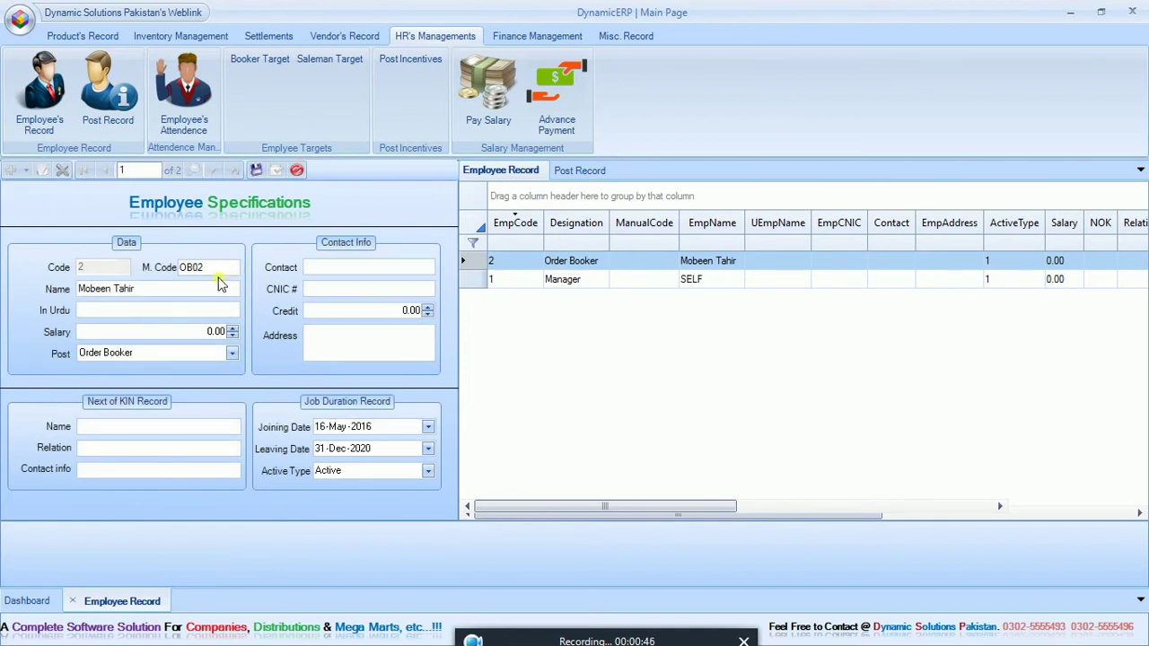
triple_click(200, 292)
text(Qaisar)
click(255, 169)
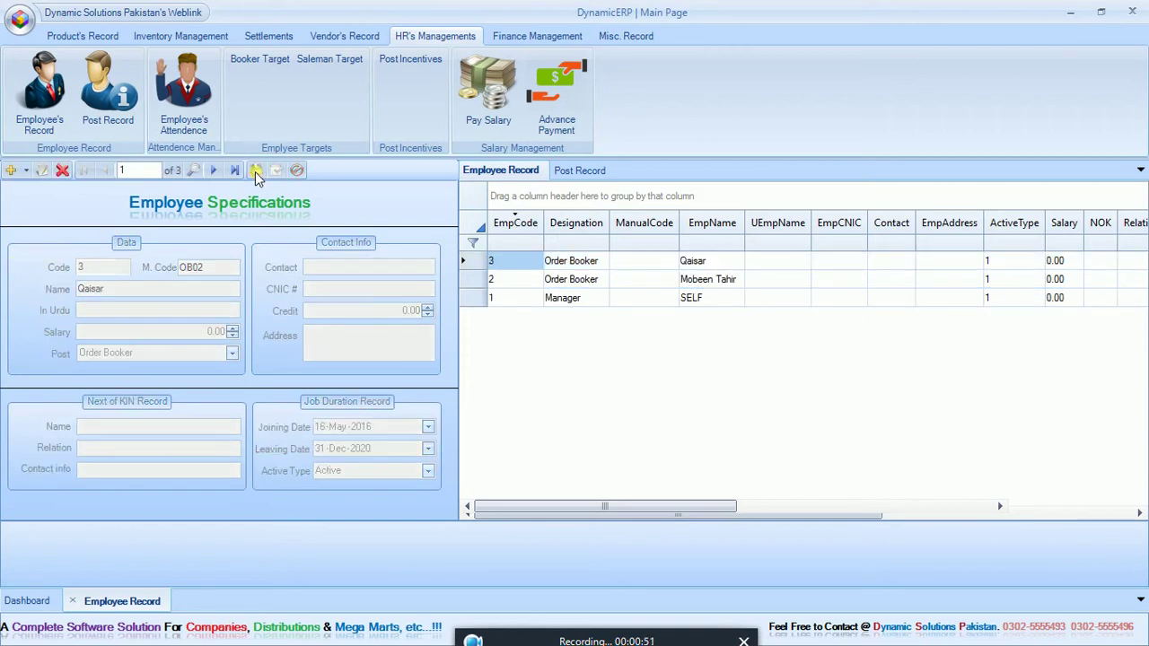
Step: Duplicate again as a third Order Booker with a new name and manual code ending 3
click(26, 170)
click(36, 190)
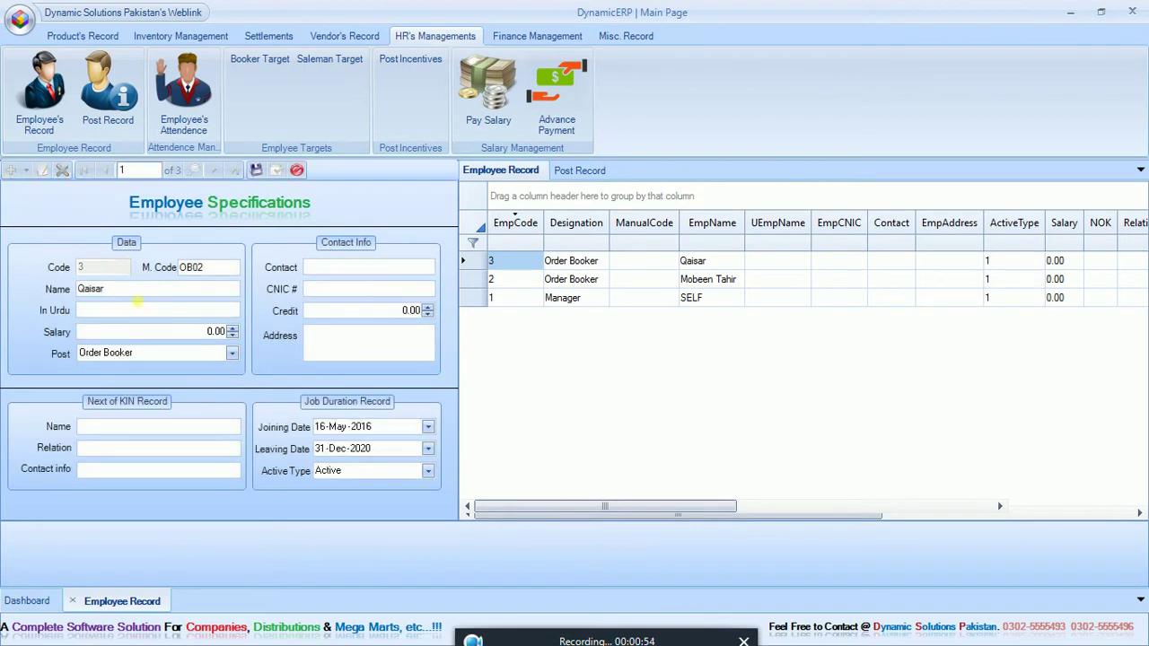
double_click(135, 289)
text(AS)
click(180, 268)
key(BackSpace)
text(3)
click(256, 169)
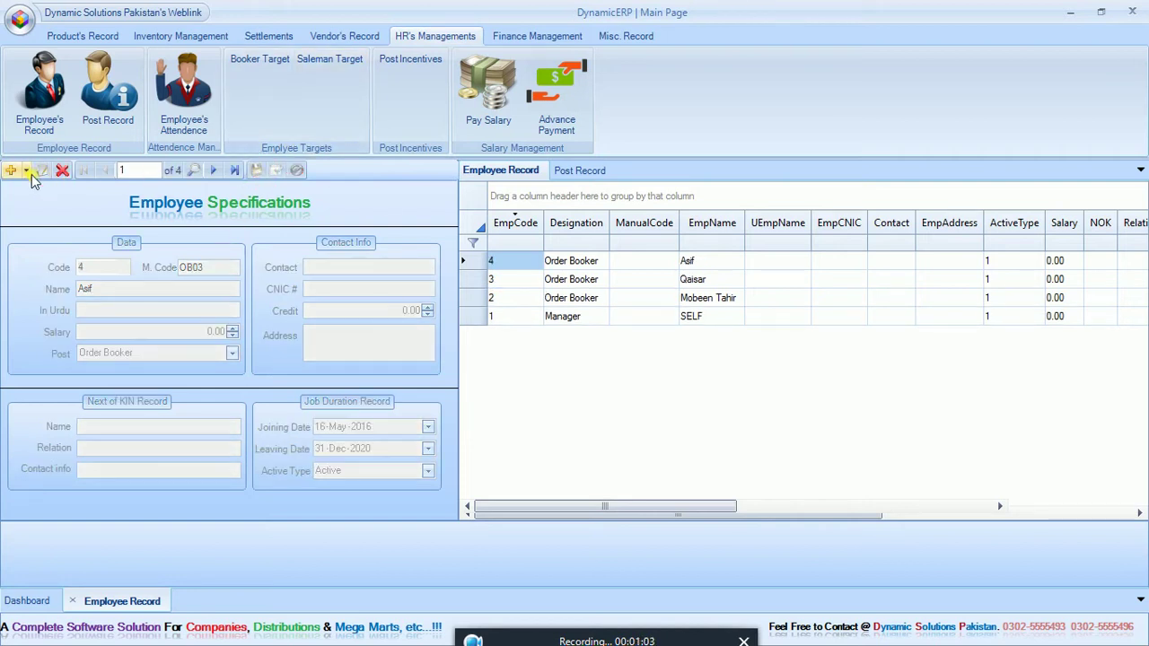
Step: Save a fourth Order Booker copy with a new name and manual code OB04
click(40, 170)
drag(132, 290, 5, 281)
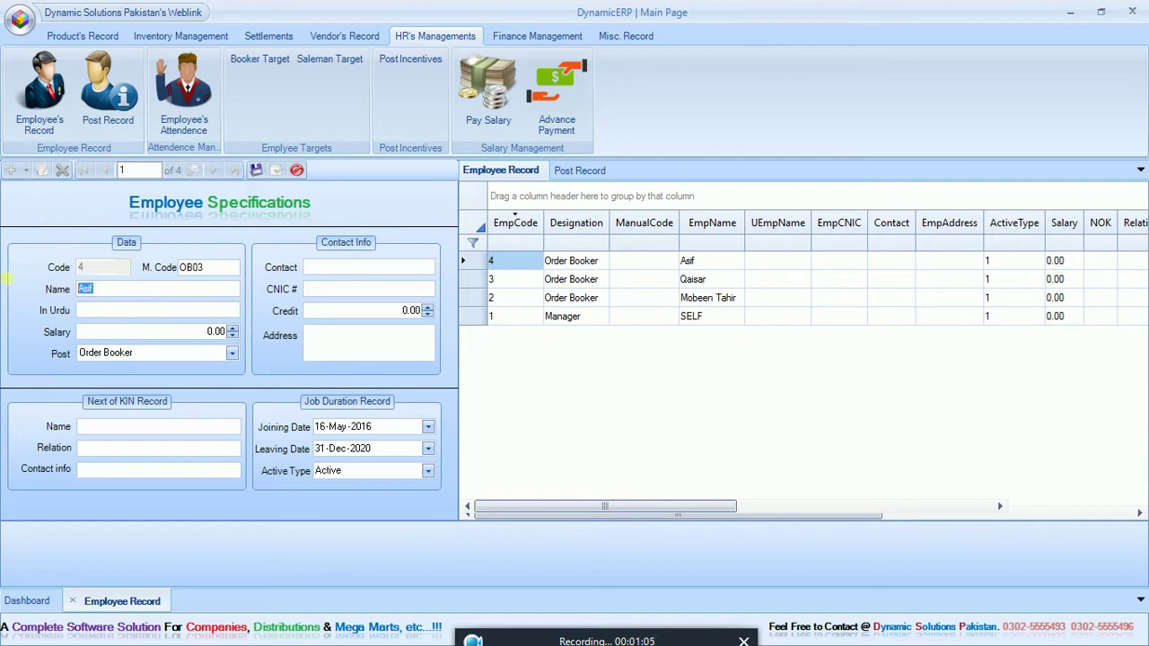
text(Usman)
click(229, 271)
text(OB04)
click(255, 171)
Step: Duplicate once more, entering a new name and manual code SM01
click(26, 171)
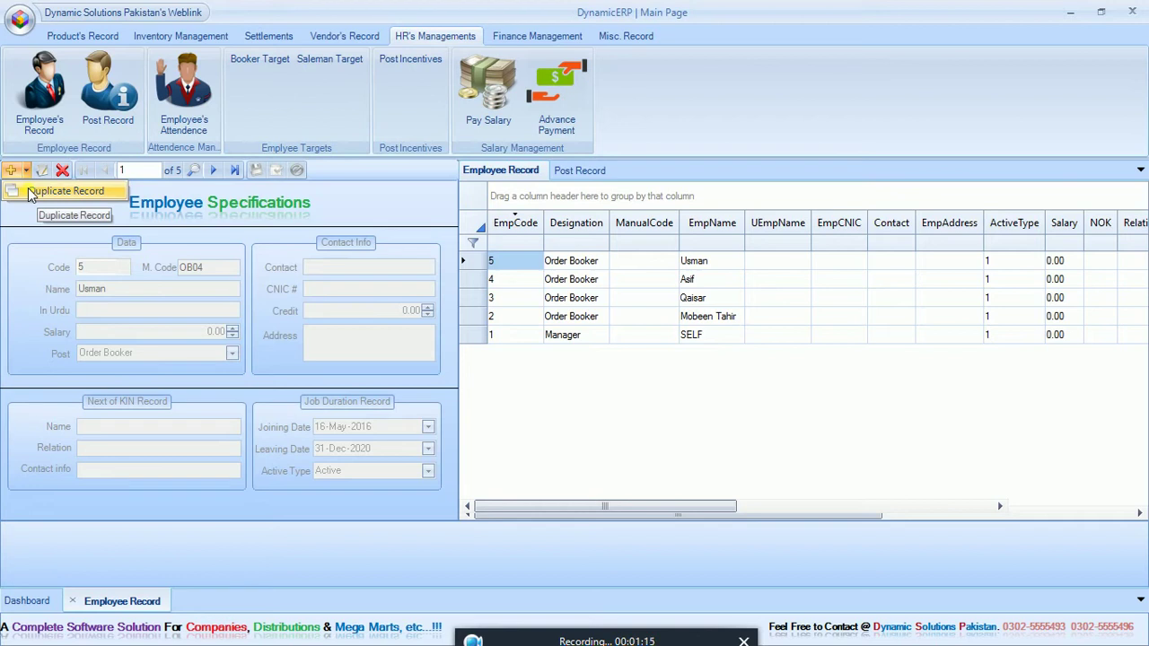
click(62, 192)
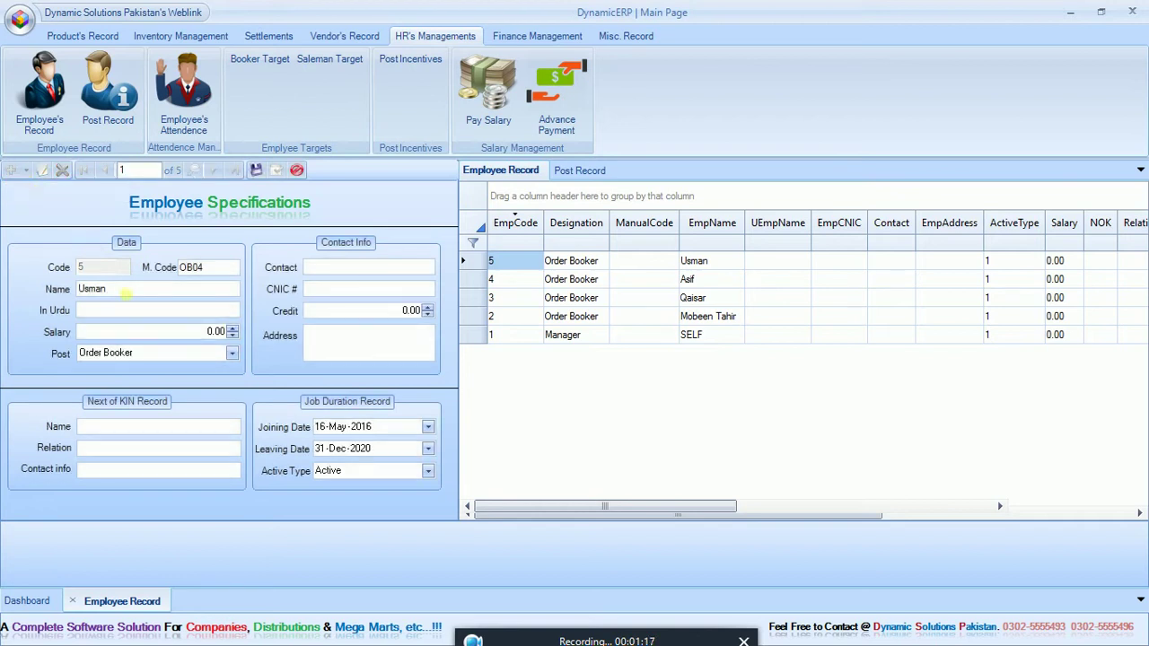
text(Alam)
double_click(193, 267)
text(SM01)
Step: Save the copy as a Salesman, then duplicate it as a second salesman with a new name
click(111, 353)
click(112, 401)
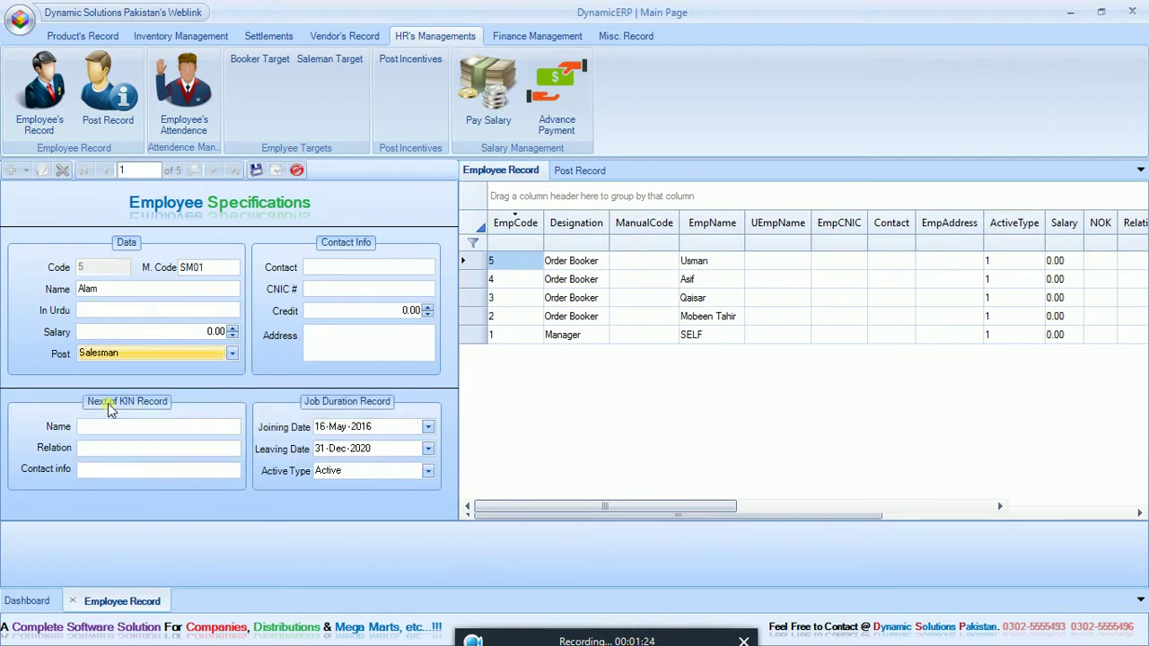
click(256, 169)
click(26, 170)
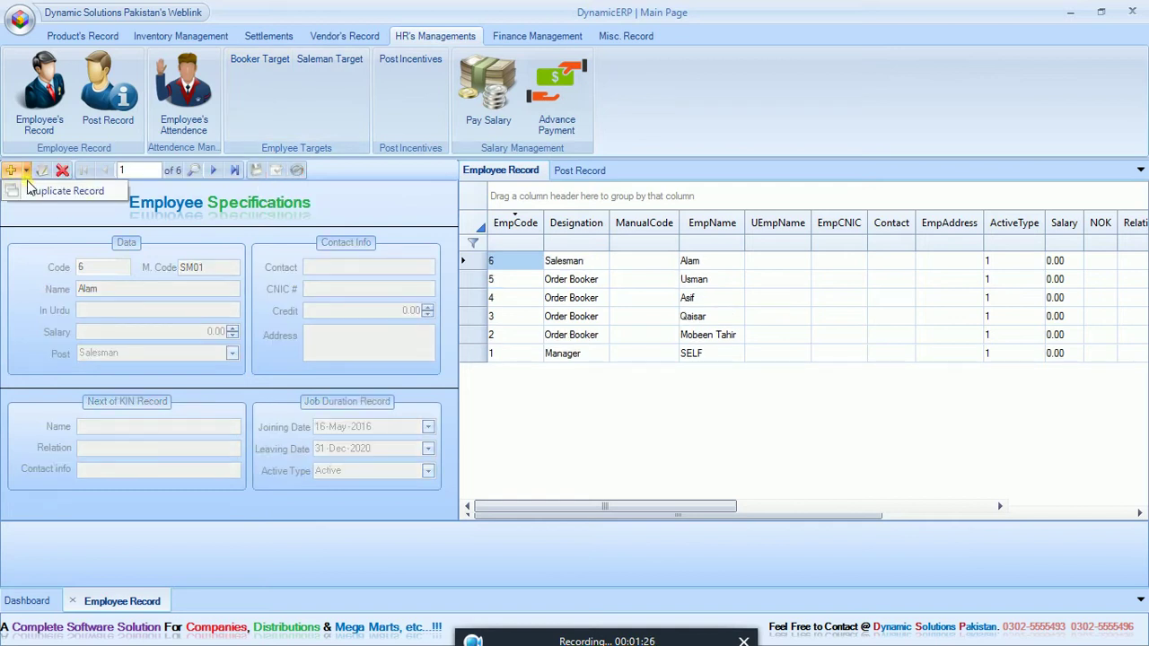
click(32, 190)
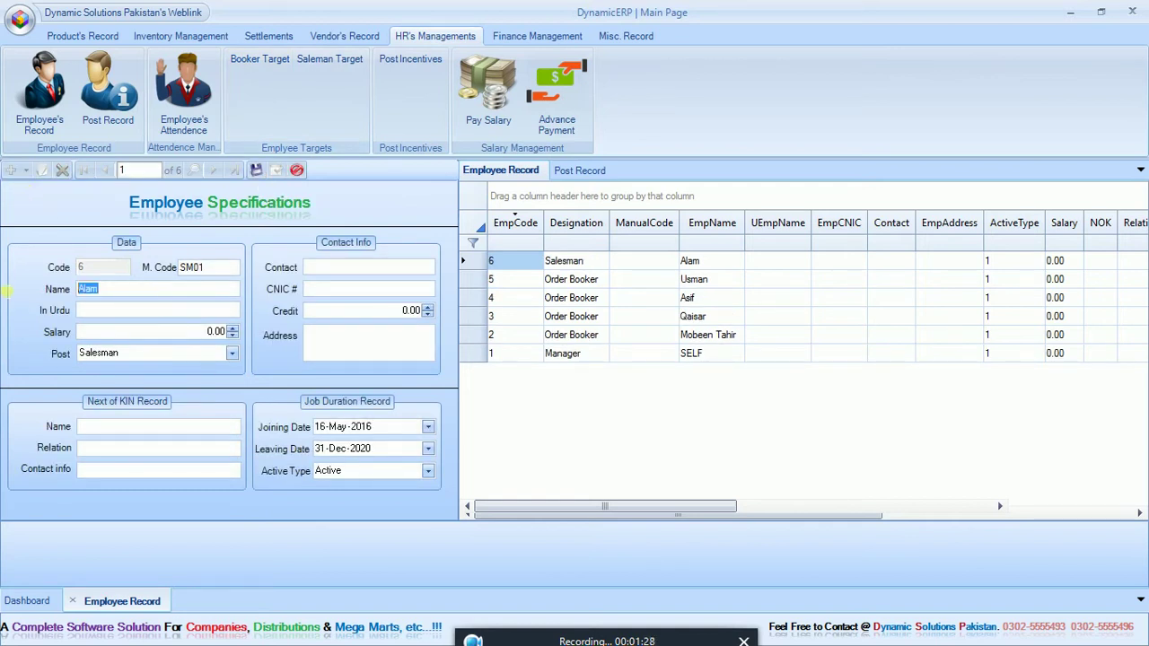
text(Nazeer)
click(255, 170)
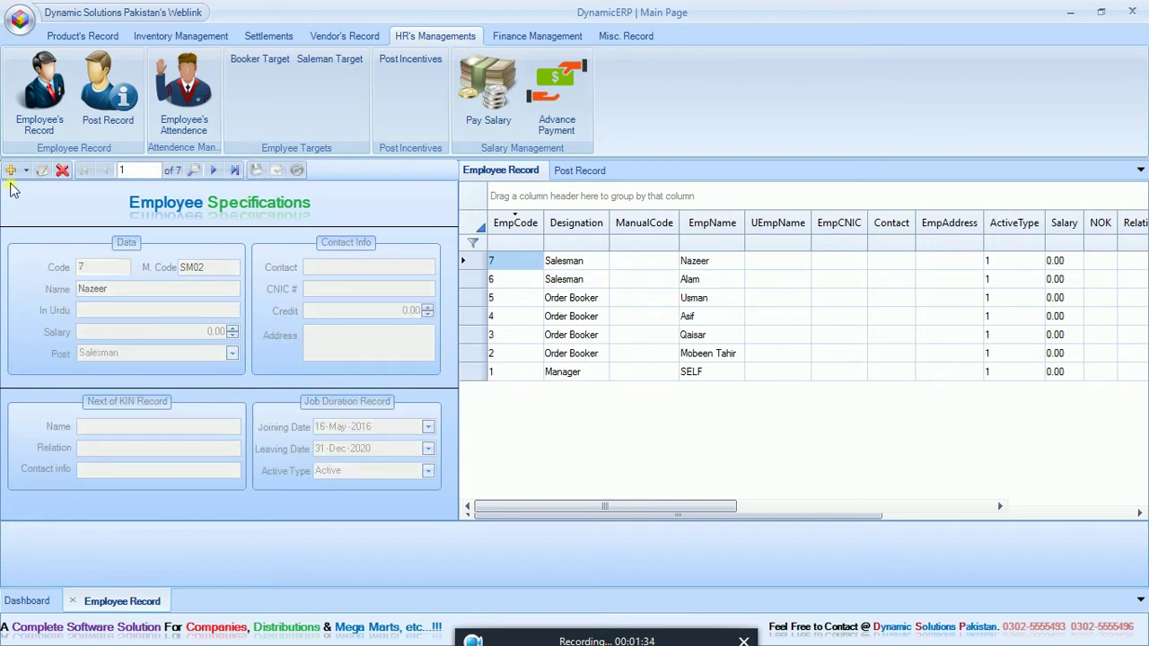
Step: Add a third Salesman copy with a new name and updated manual code
click(26, 170)
click(49, 188)
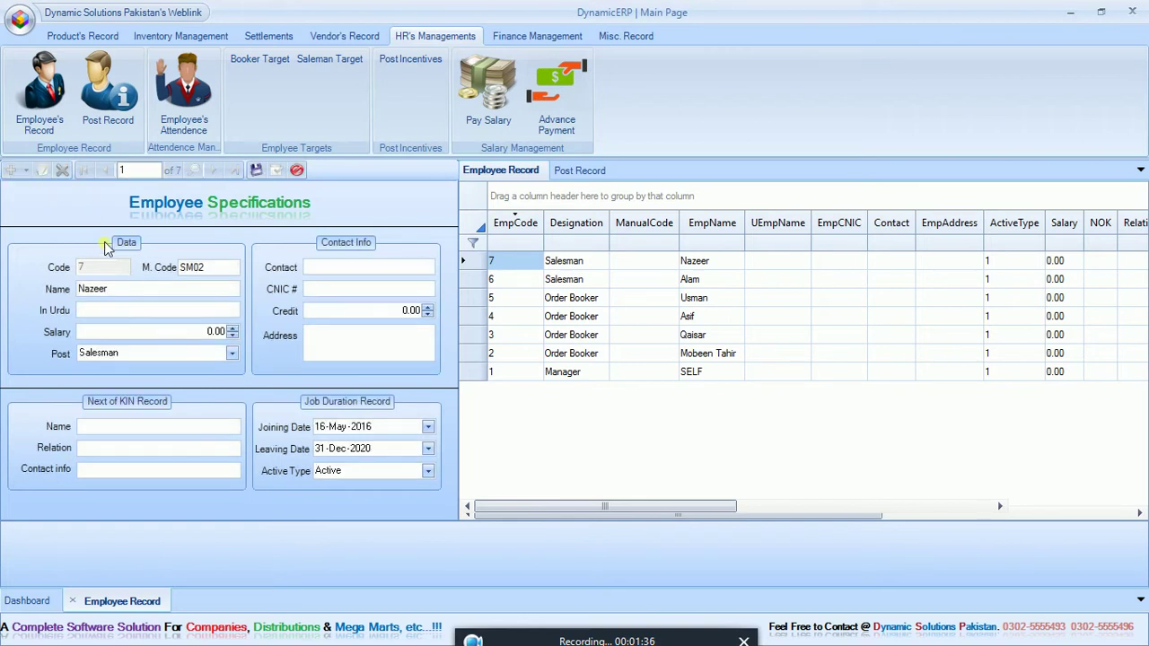
click(123, 285)
key(ctrl+a)
text(Ak)
click(214, 274)
click(256, 171)
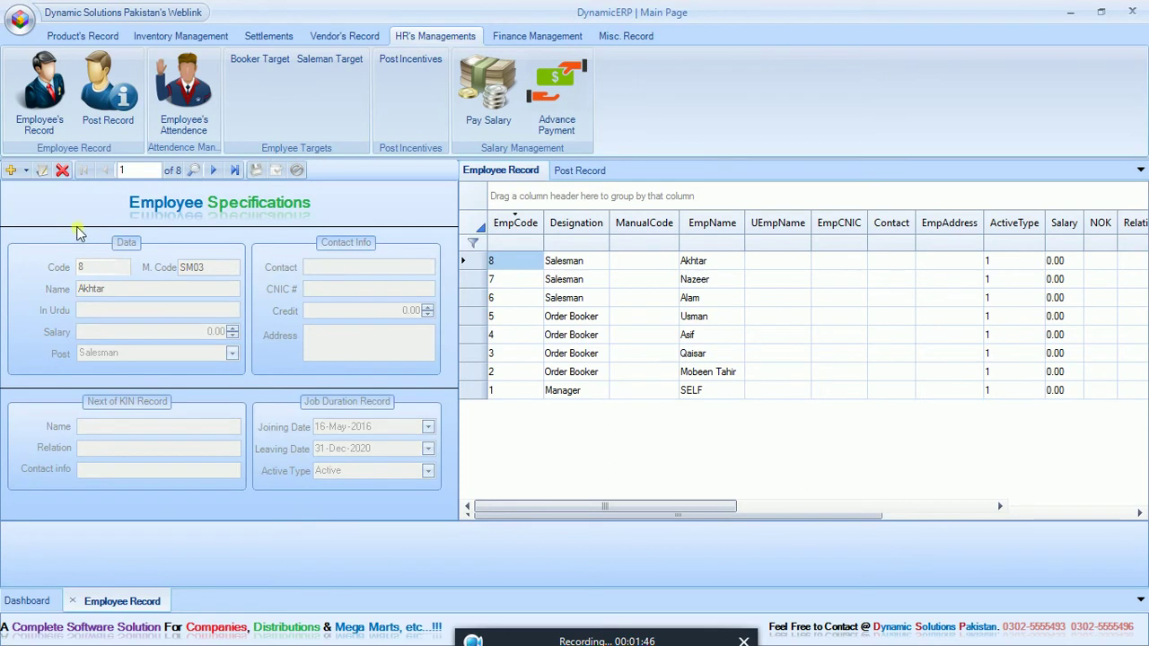
Step: Save a final copy as a DVO employee with a new name and manual code DVO01
click(39, 170)
click(146, 290)
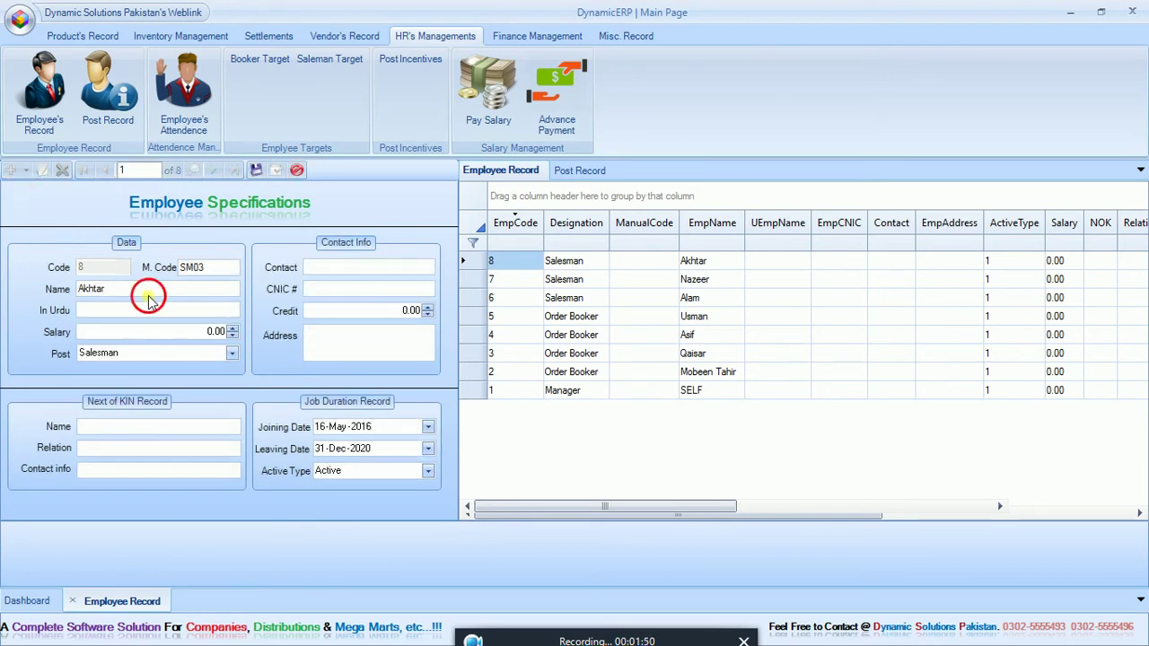
drag(153, 293, 21, 285)
text(Sajjad)
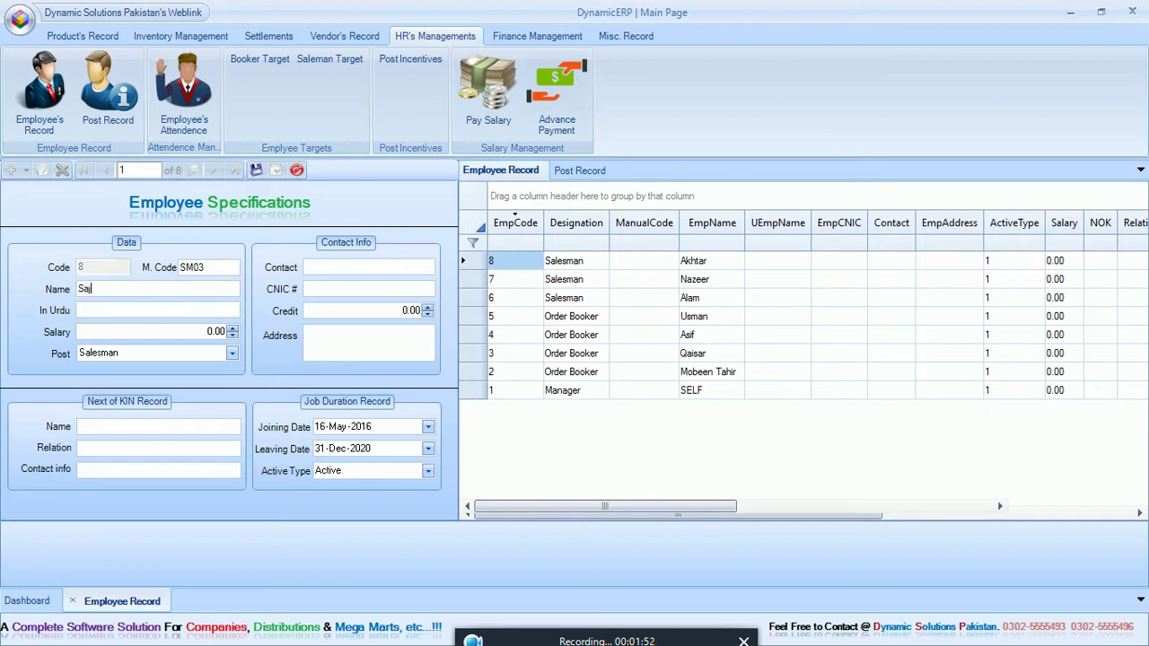
click(82, 353)
click(117, 427)
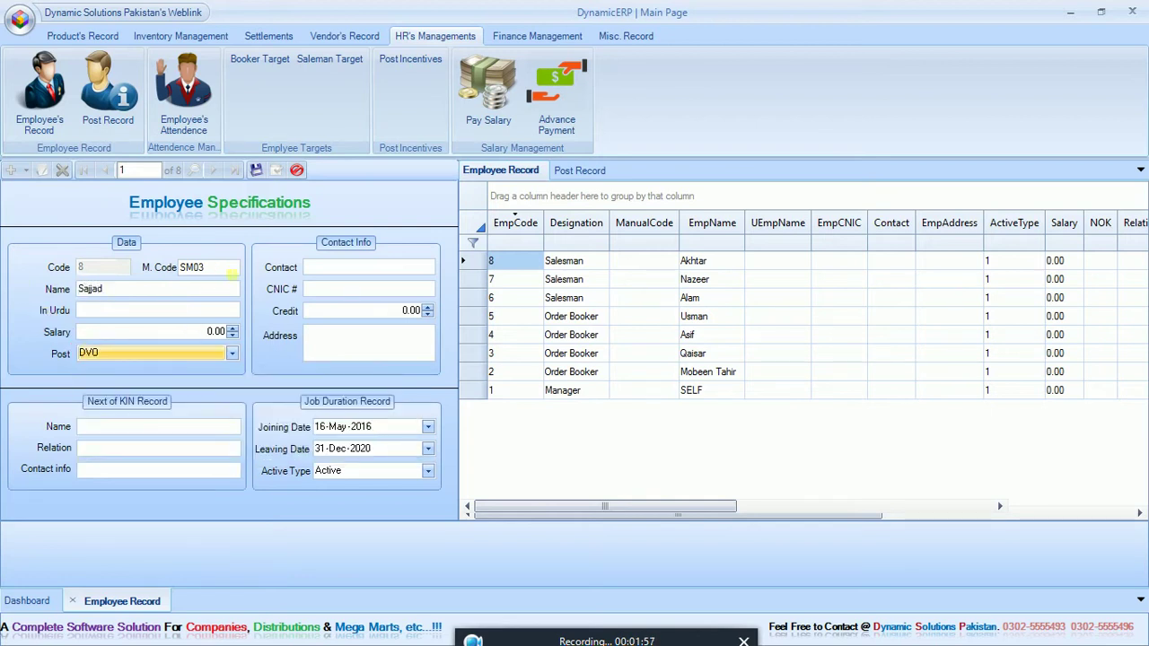
click(233, 273)
click(220, 276)
drag(220, 276, 135, 269)
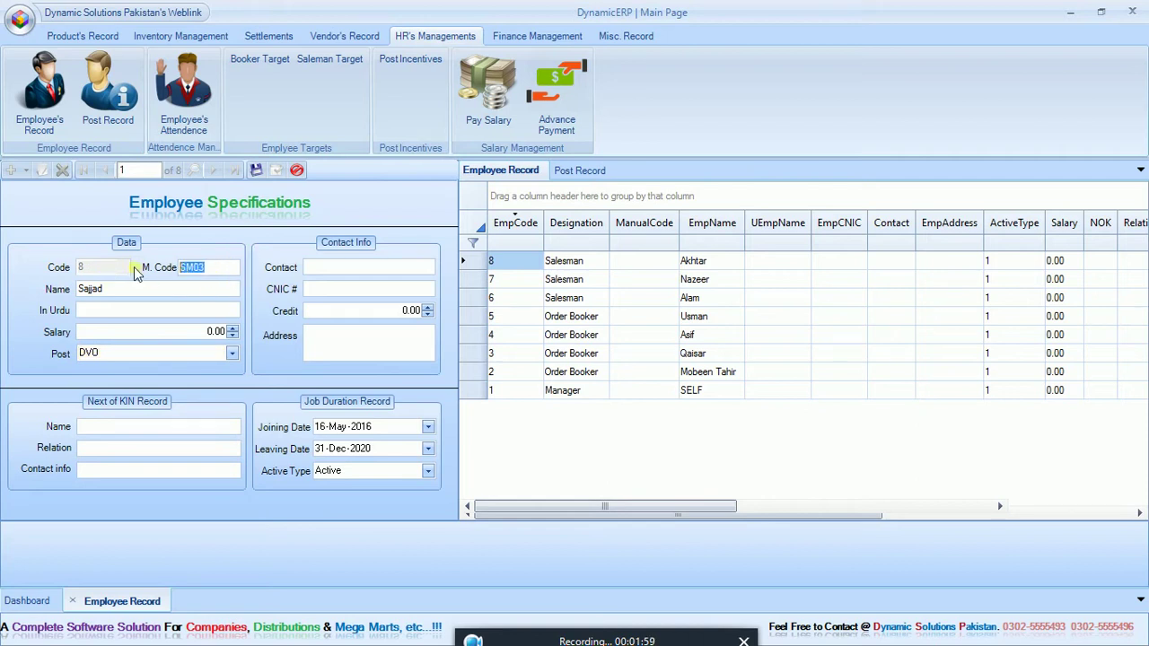
text(DVO01)
click(255, 170)
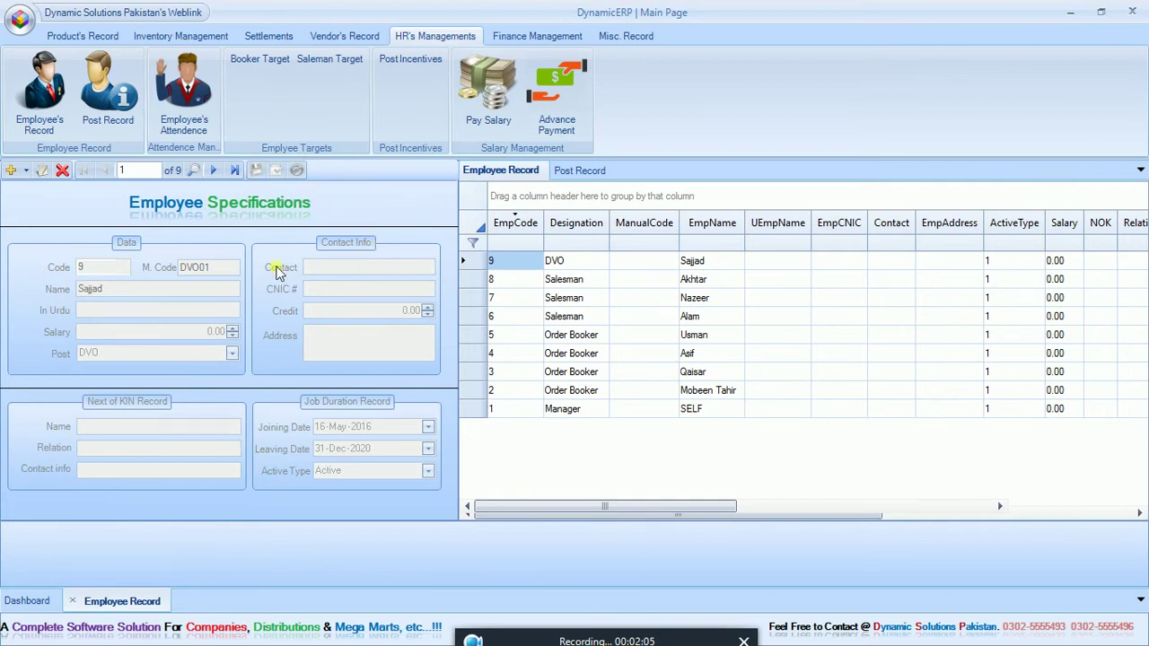
Step: In Misc. Record > Van Record, change van Shehzor 01's number to 6397 and save
click(73, 602)
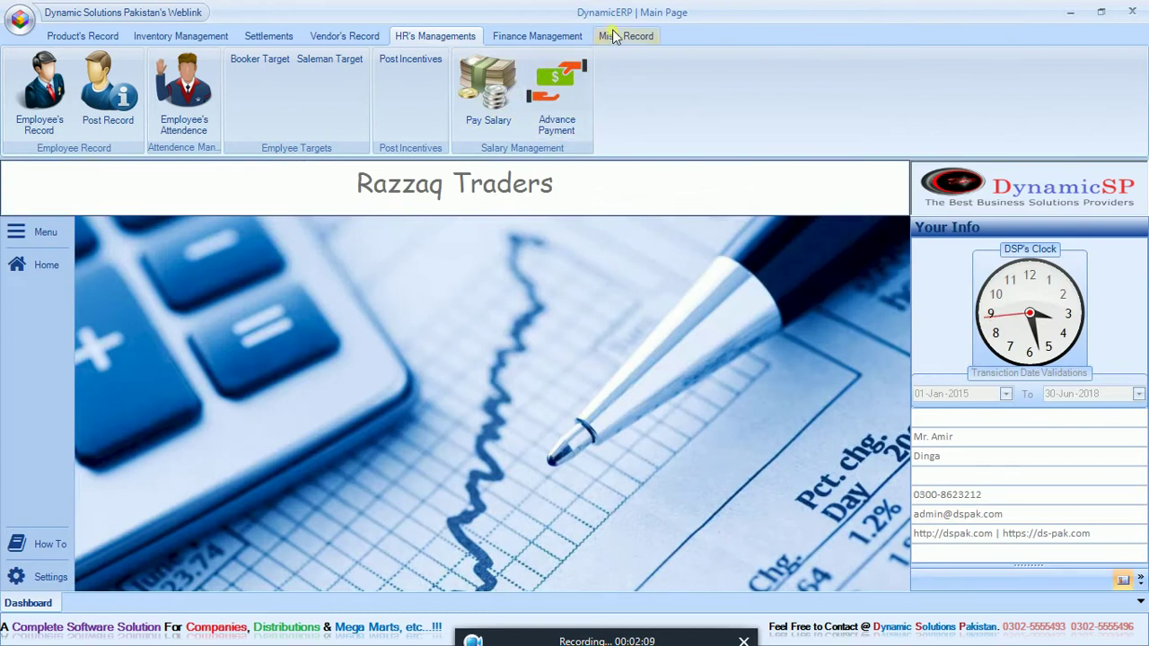
click(614, 35)
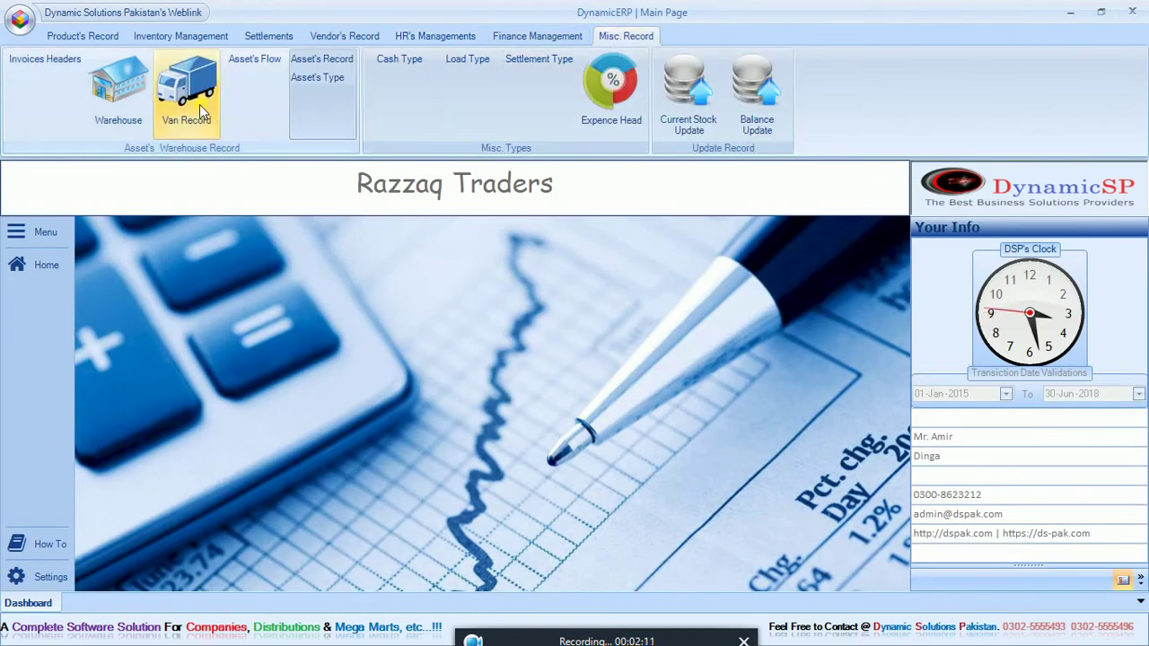
click(186, 92)
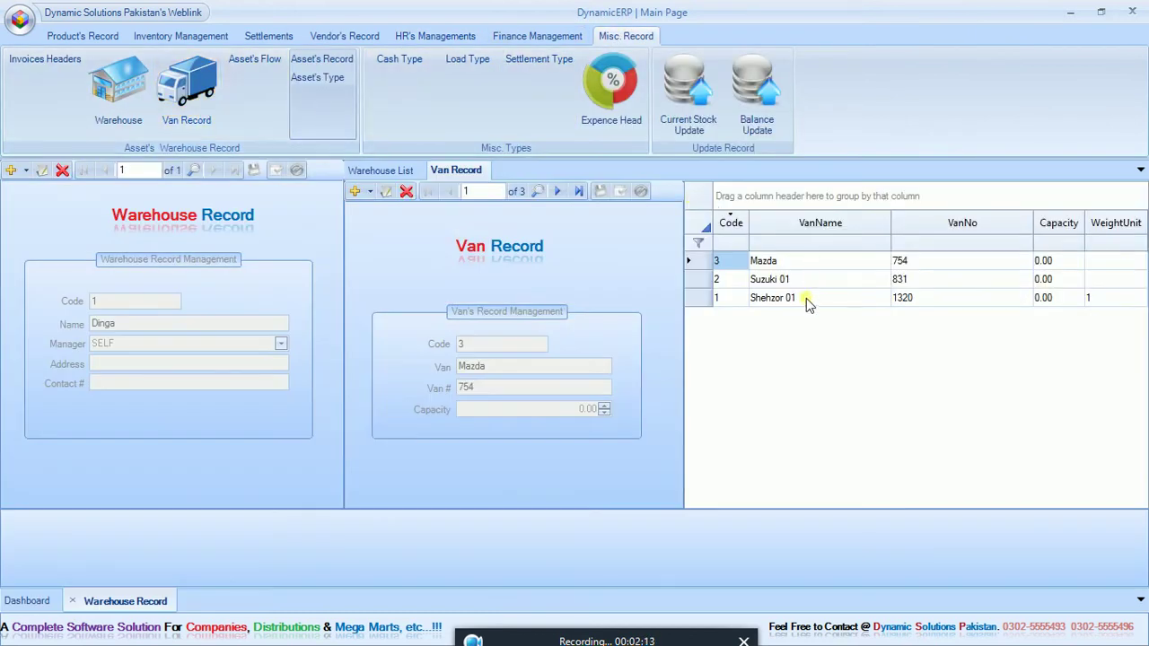
click(804, 299)
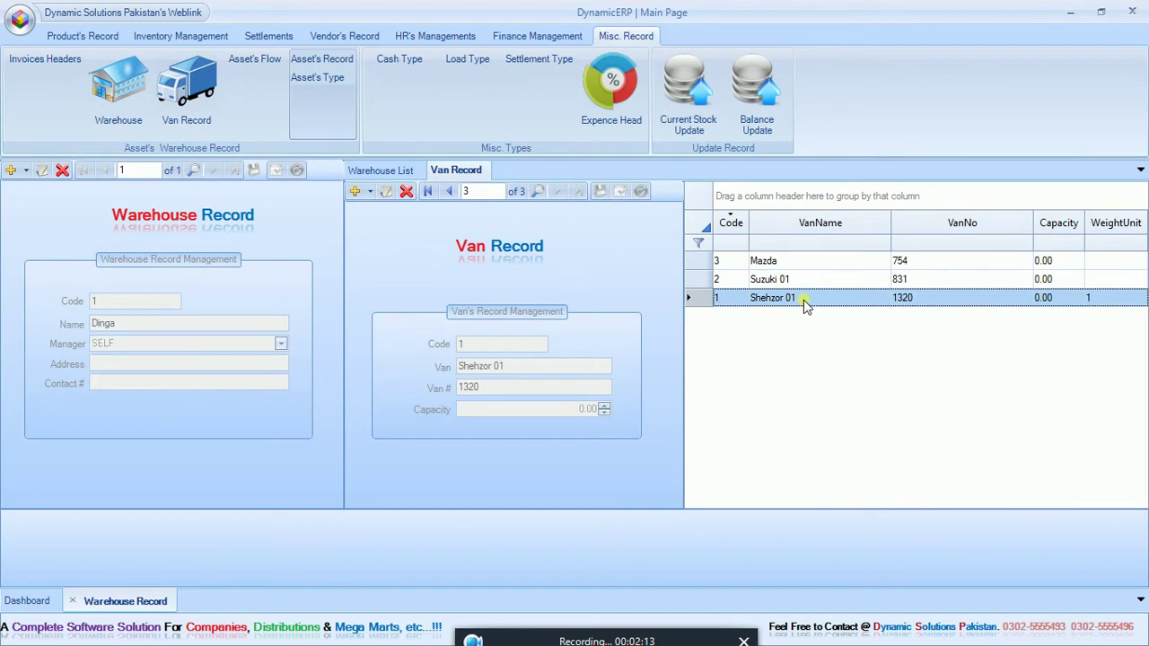
click(386, 193)
double_click(485, 391)
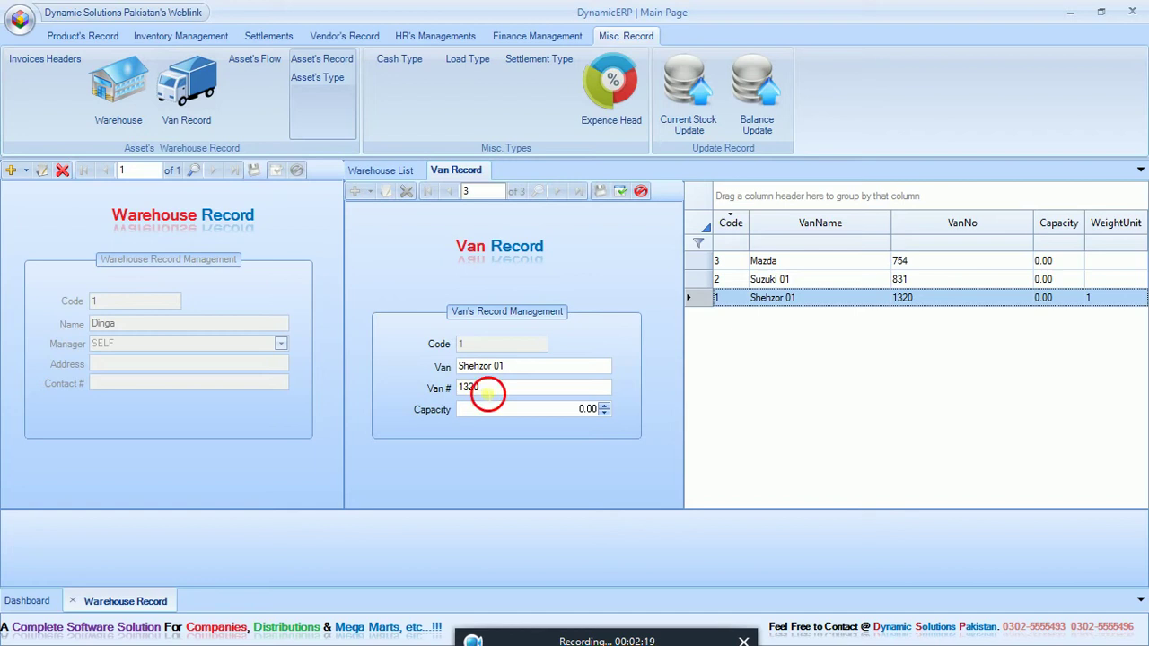
text(6397)
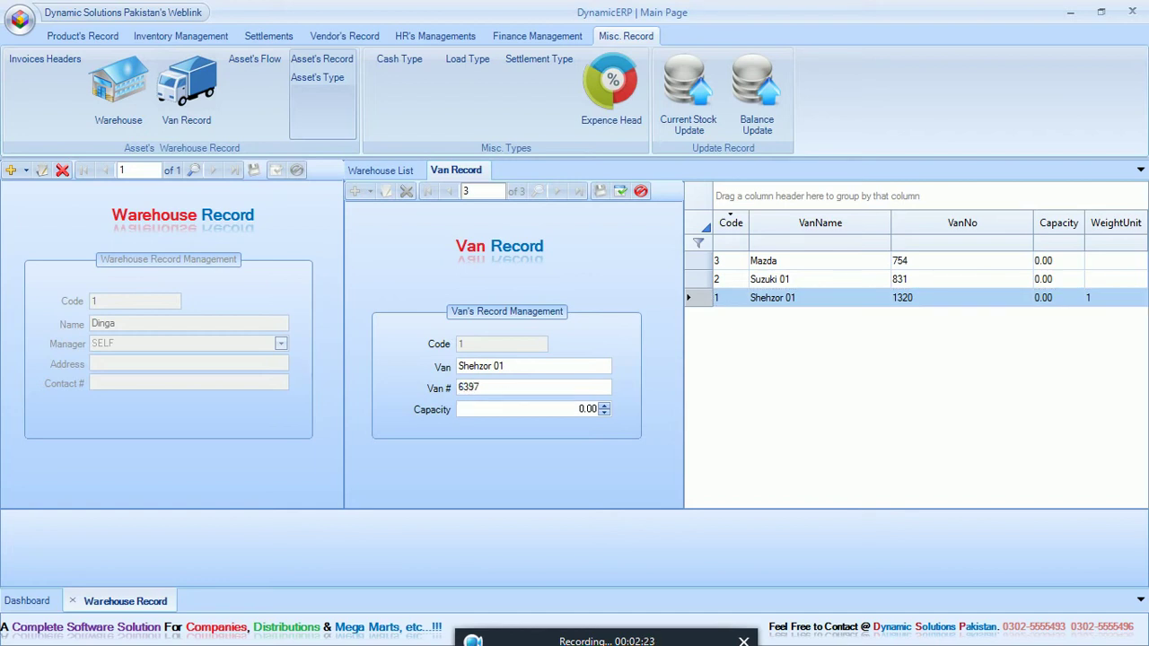
click(617, 195)
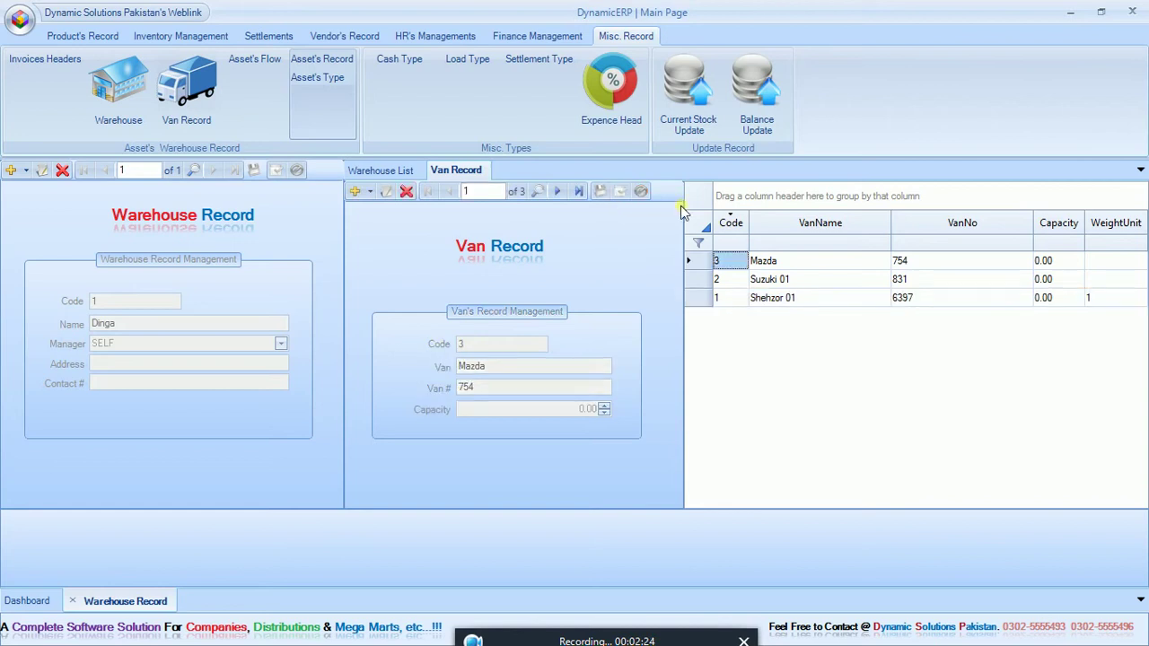
Step: Edit Suzuki 01, renaming it Shezor with van number 1972
click(788, 282)
click(388, 192)
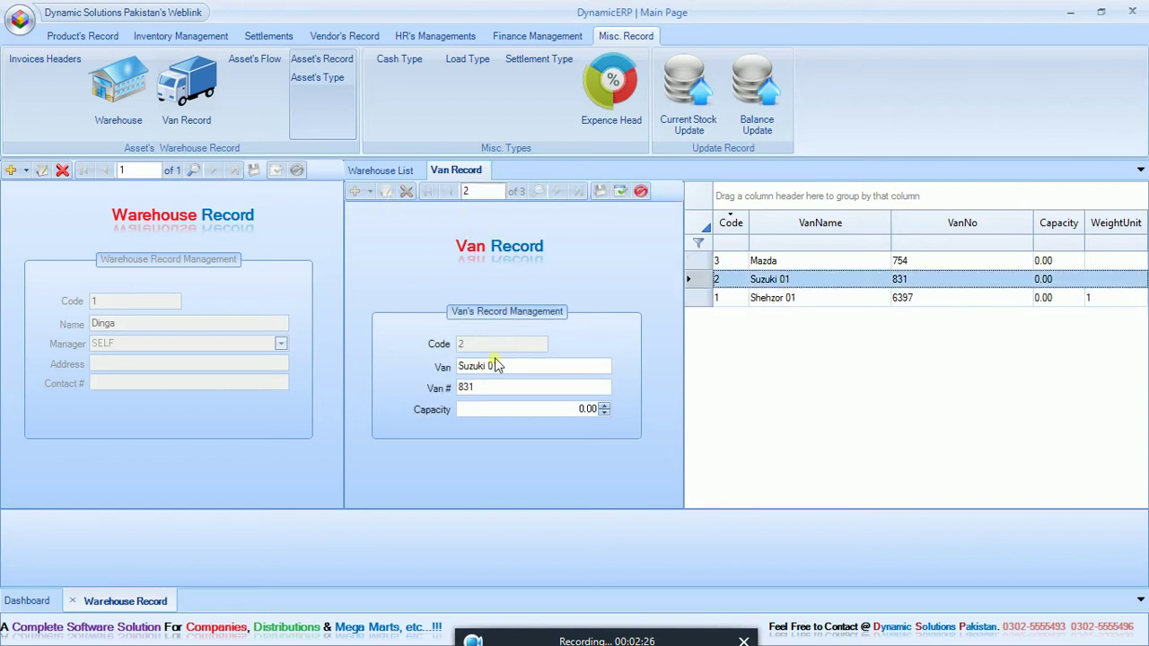
click(519, 366)
drag(519, 366, 397, 365)
text(Shezor)
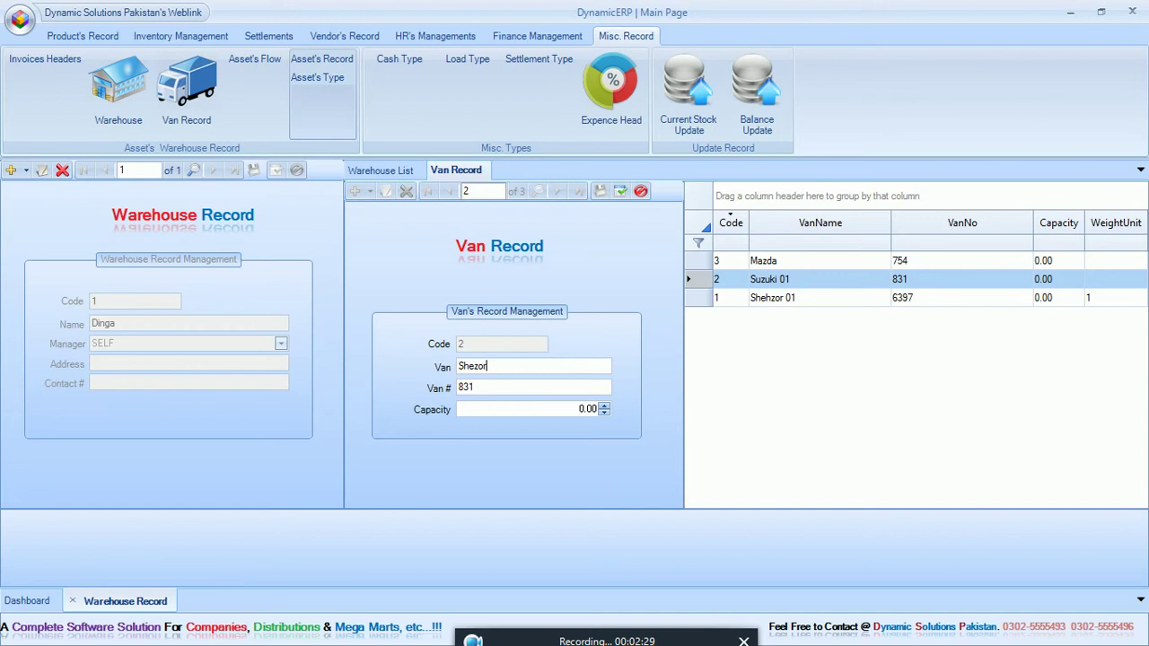
key(Tab)
text(19)
Step: Save the Shezor van, then change Mazda to Shezor 03 with number 9433
click(619, 192)
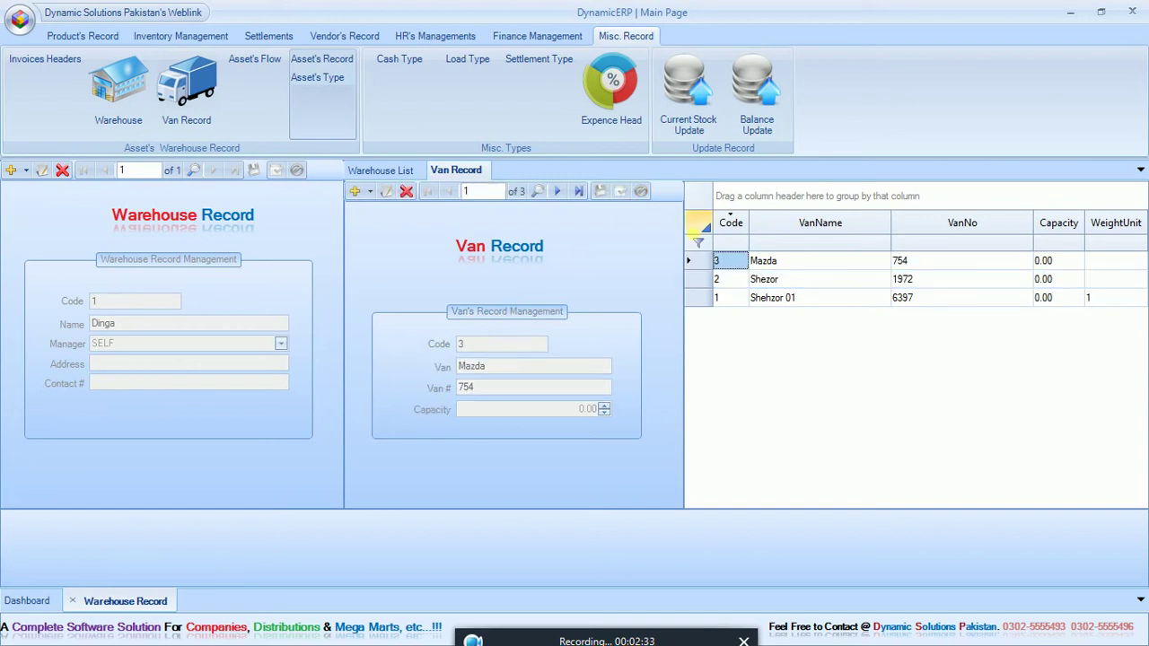
click(386, 191)
click(518, 368)
text(S)
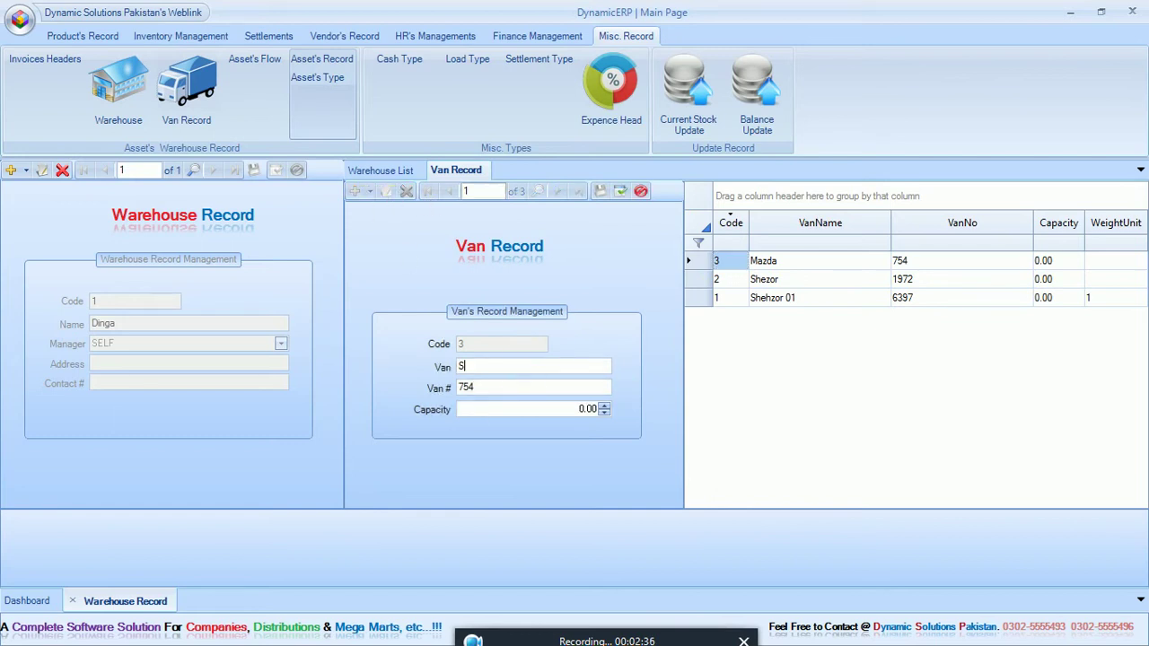
text(hezor 03)
click(500, 387)
text(9433)
click(620, 191)
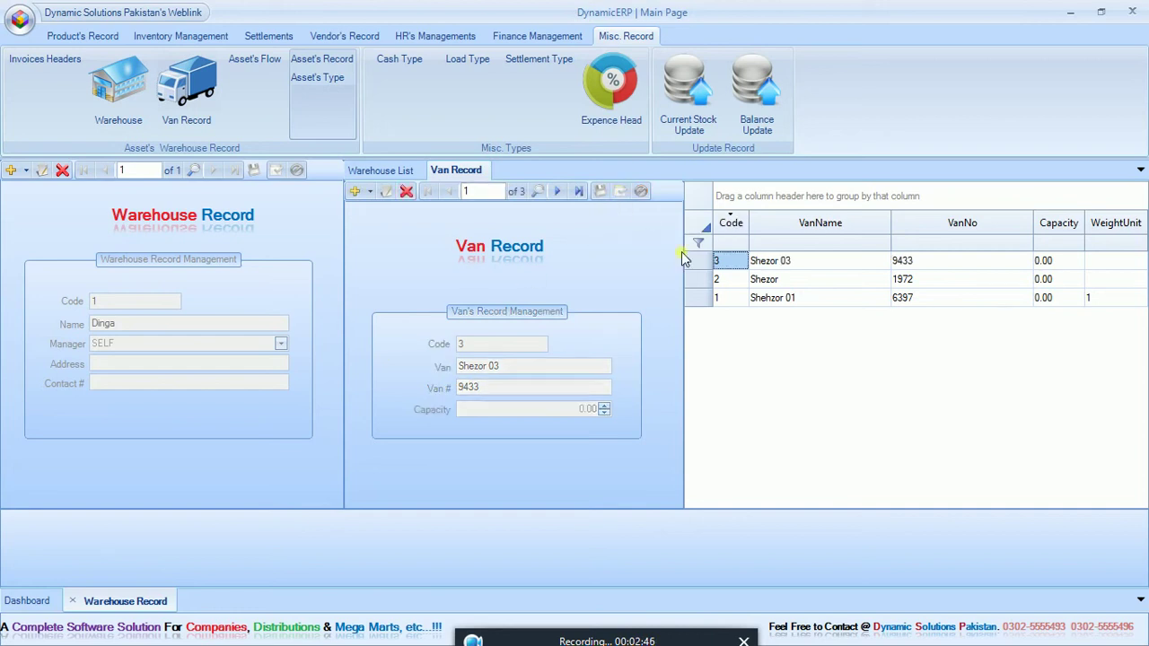
Step: Save a further van as Shezor 04 with van number 6519
click(386, 191)
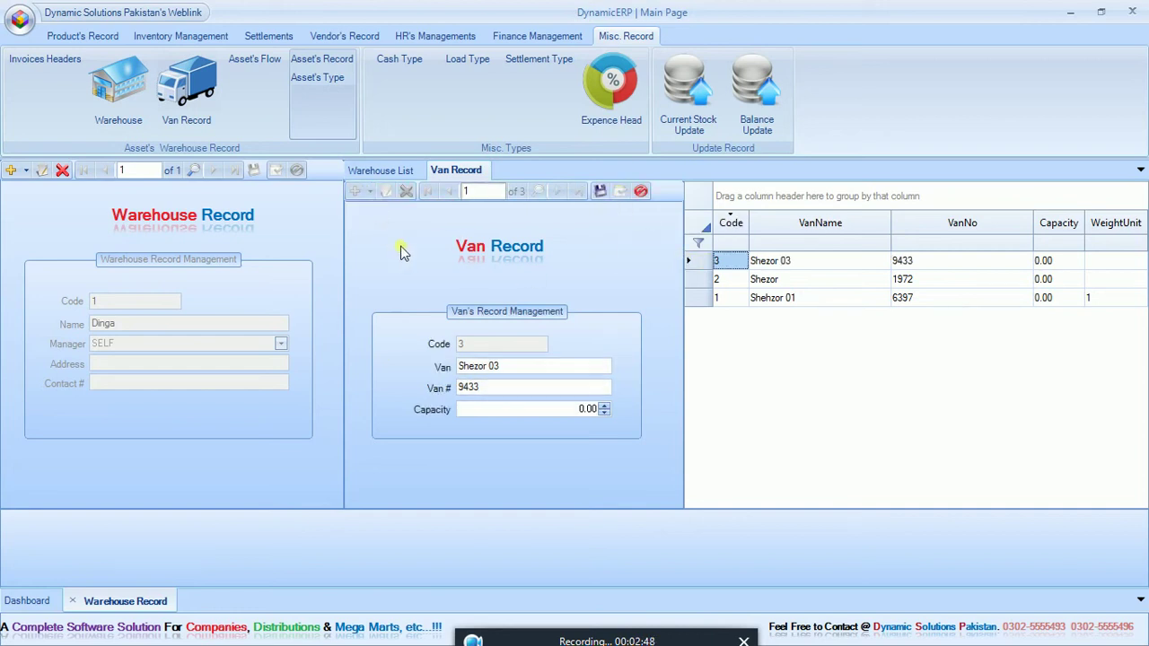
click(531, 369)
text(4)
drag(508, 393, 390, 392)
text(6519)
click(599, 191)
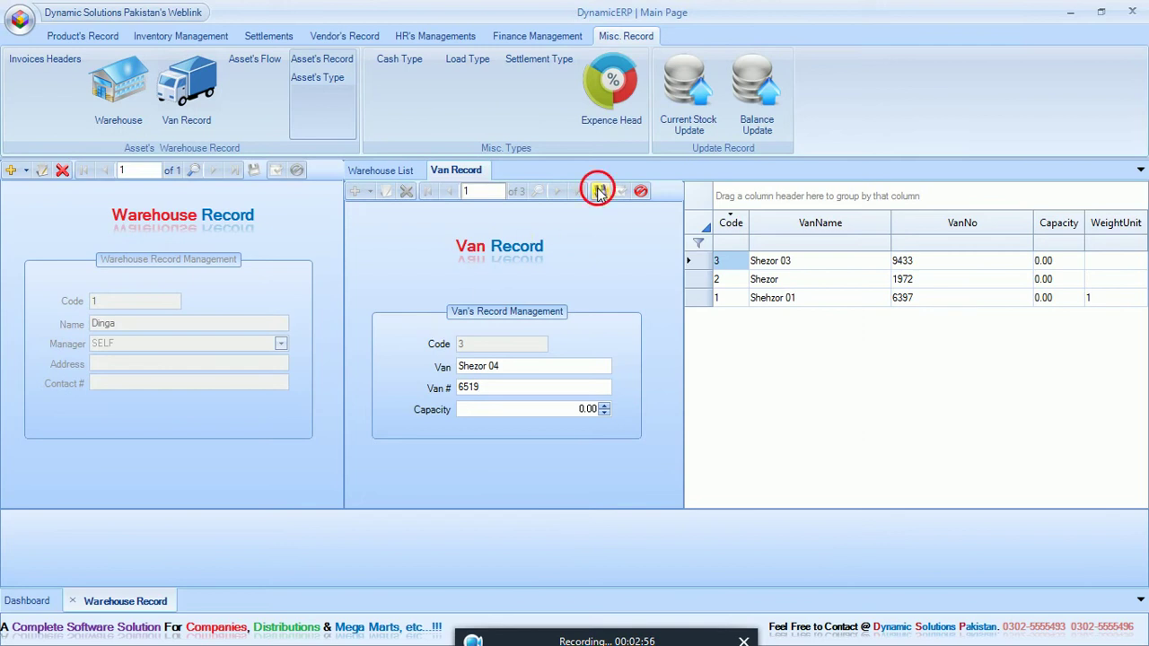
Step: Rename the Shezor van to Shezor 02 and save it
click(743, 302)
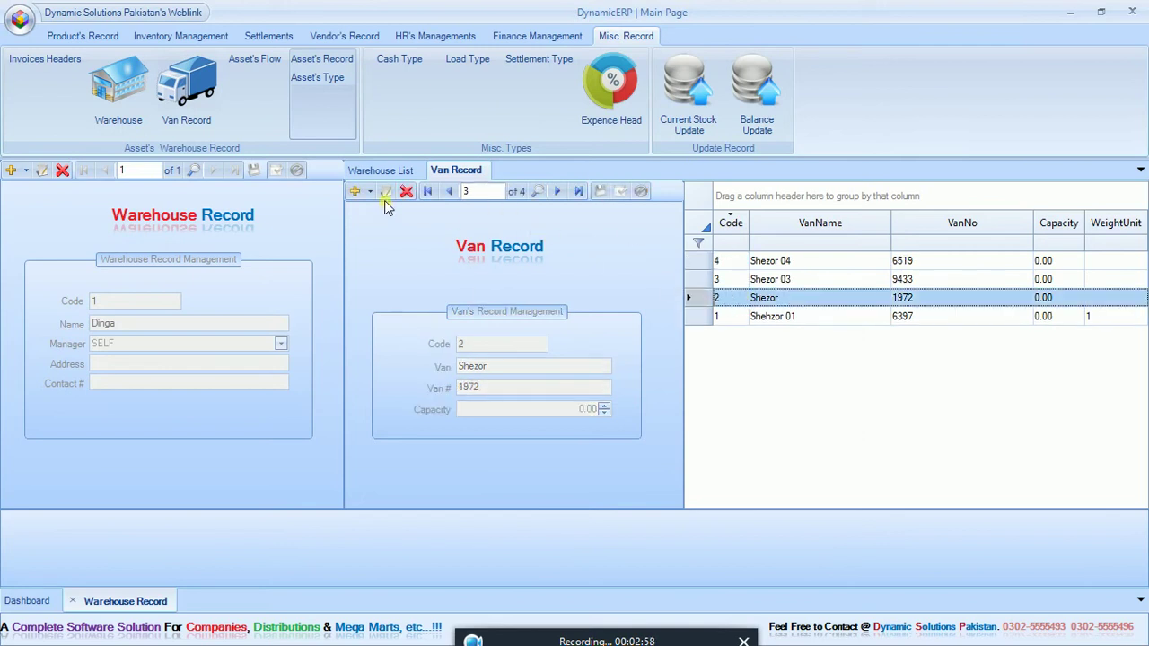
click(386, 192)
click(562, 372)
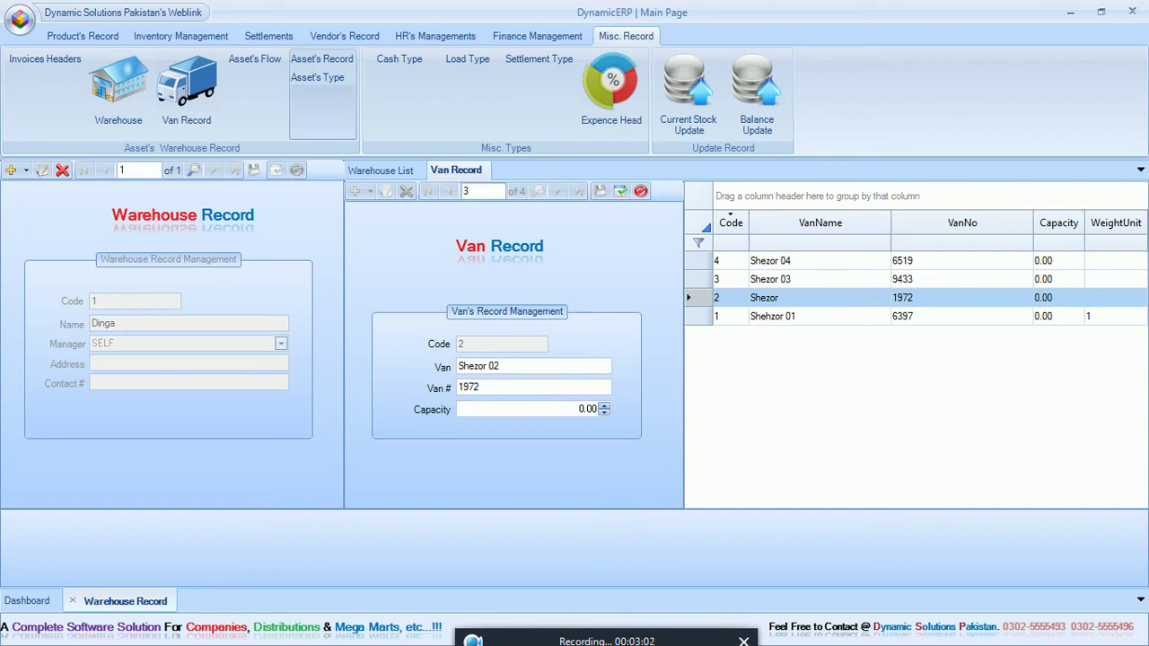
click(621, 192)
click(359, 191)
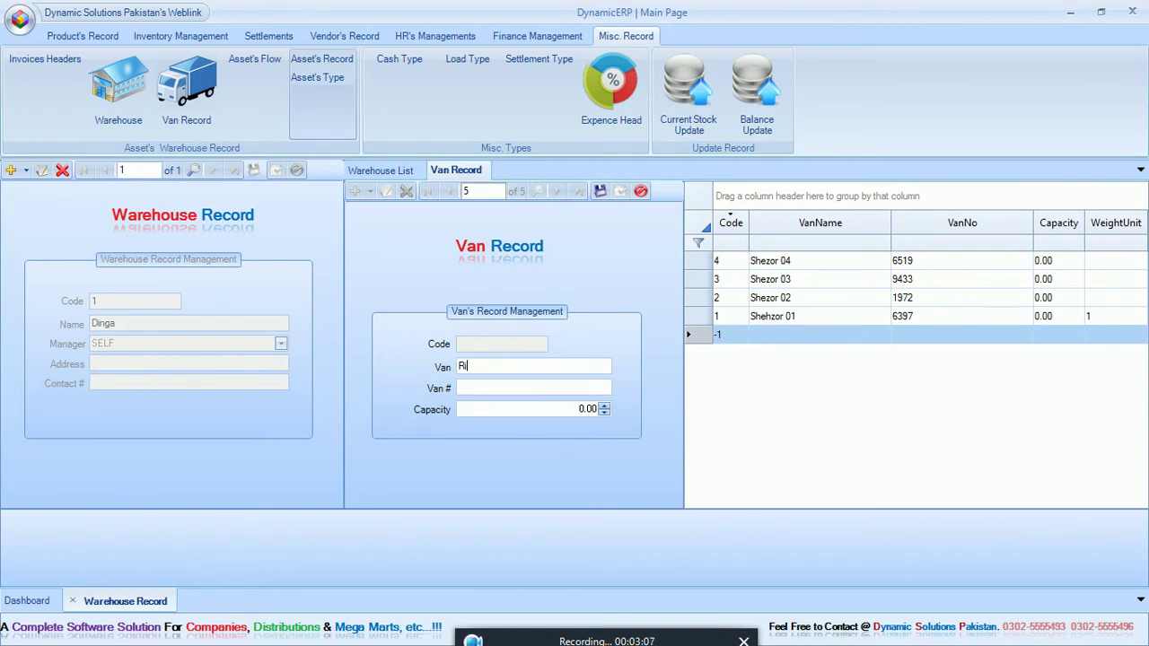
Step: Save new vans Rikshaw 01 and Rikshaw 02
text(Rikshaw 01)
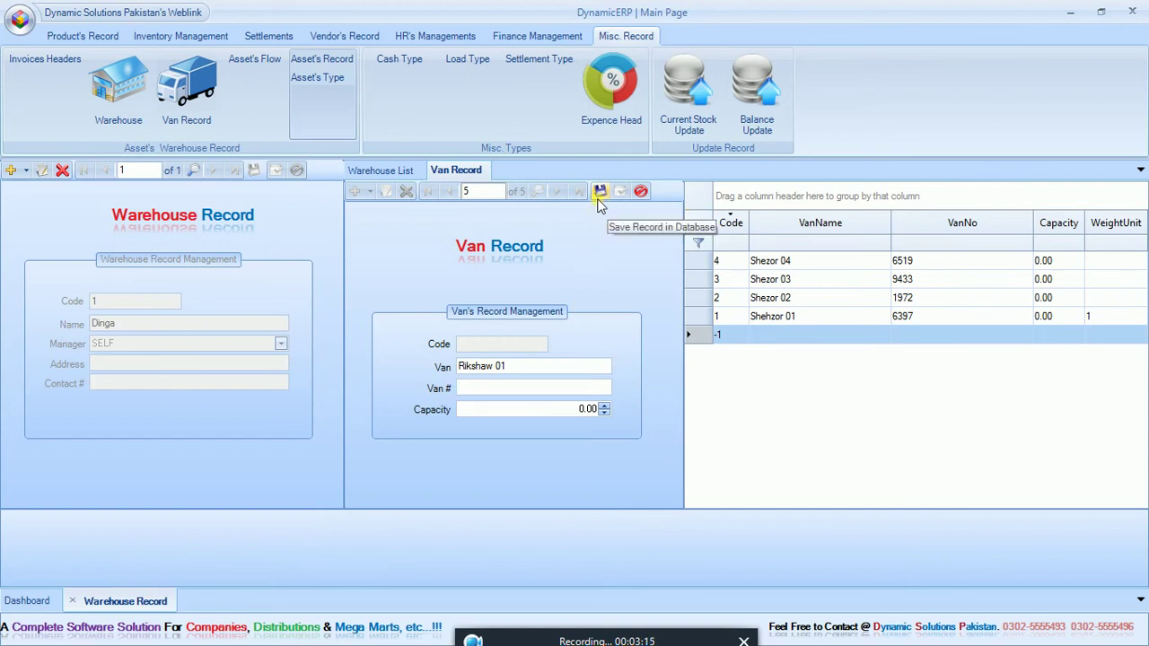
click(600, 194)
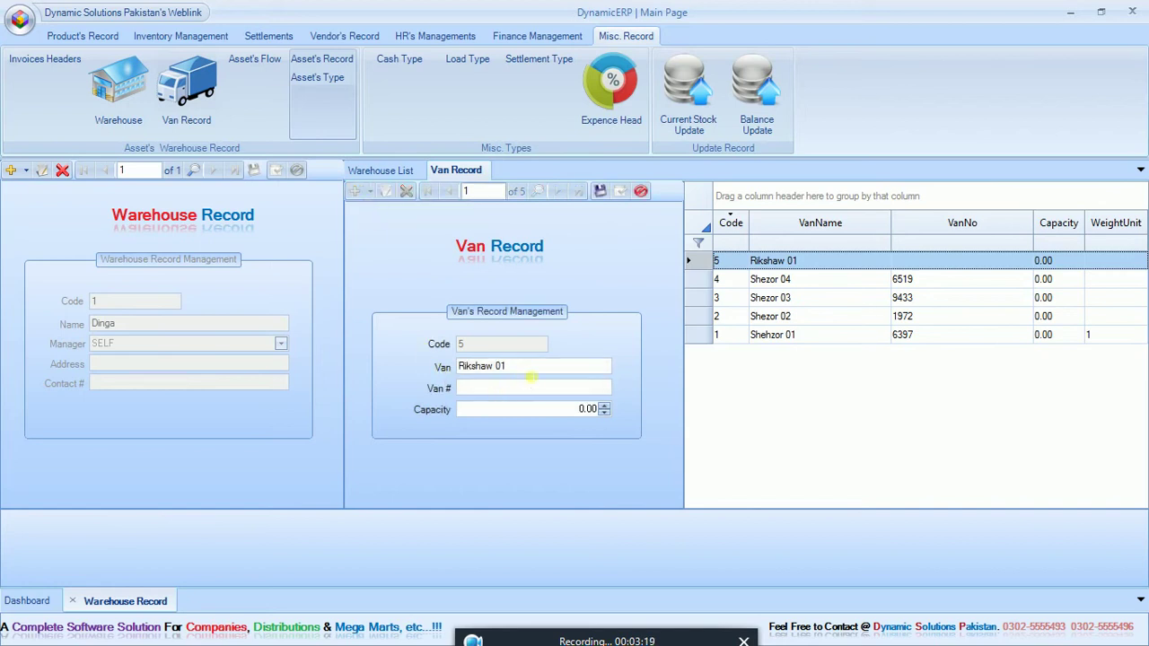
click(534, 367)
key(BackSpace)
text(2)
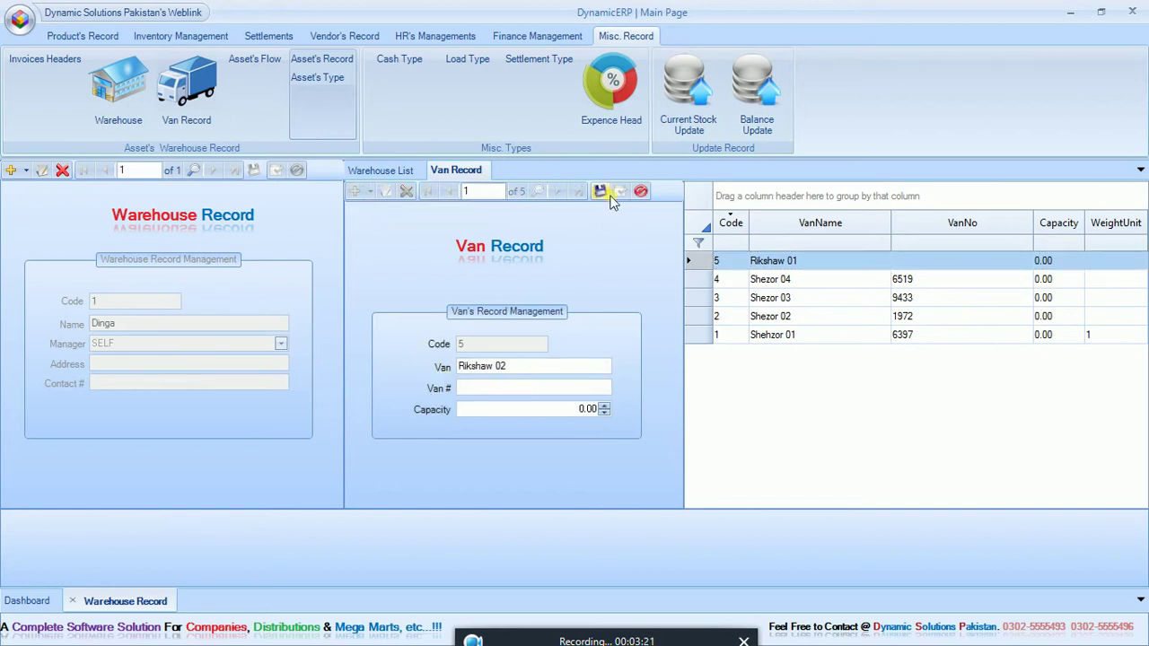
click(602, 193)
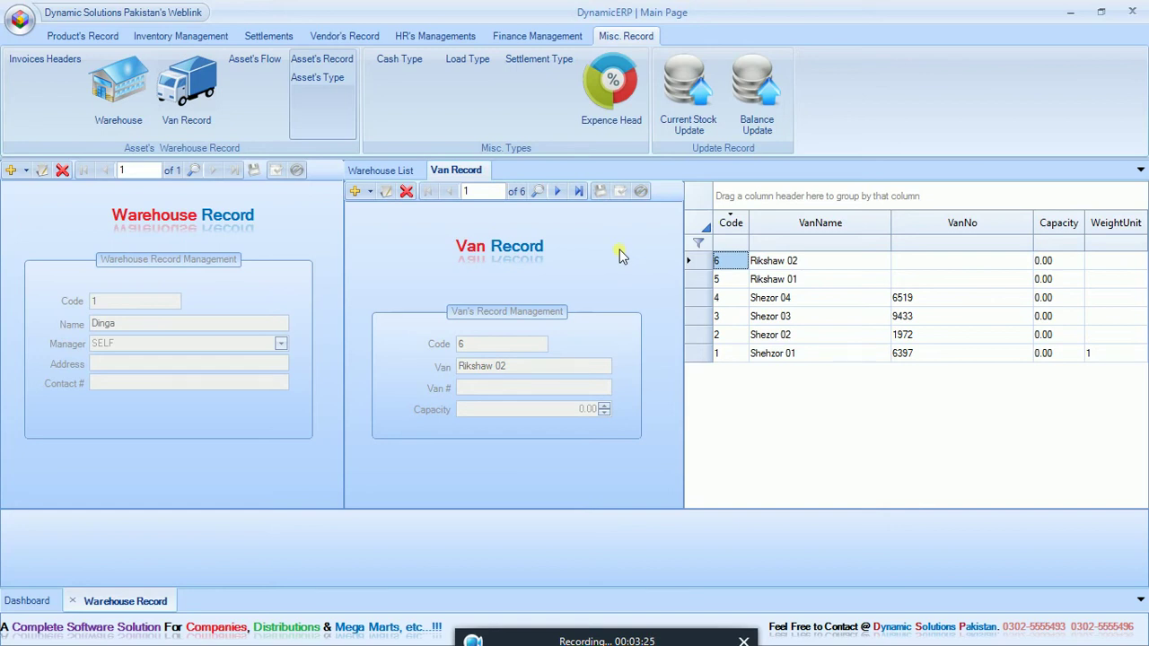
Step: Browse the van list rows, then close the Warehouse Record screen
click(739, 317)
click(739, 334)
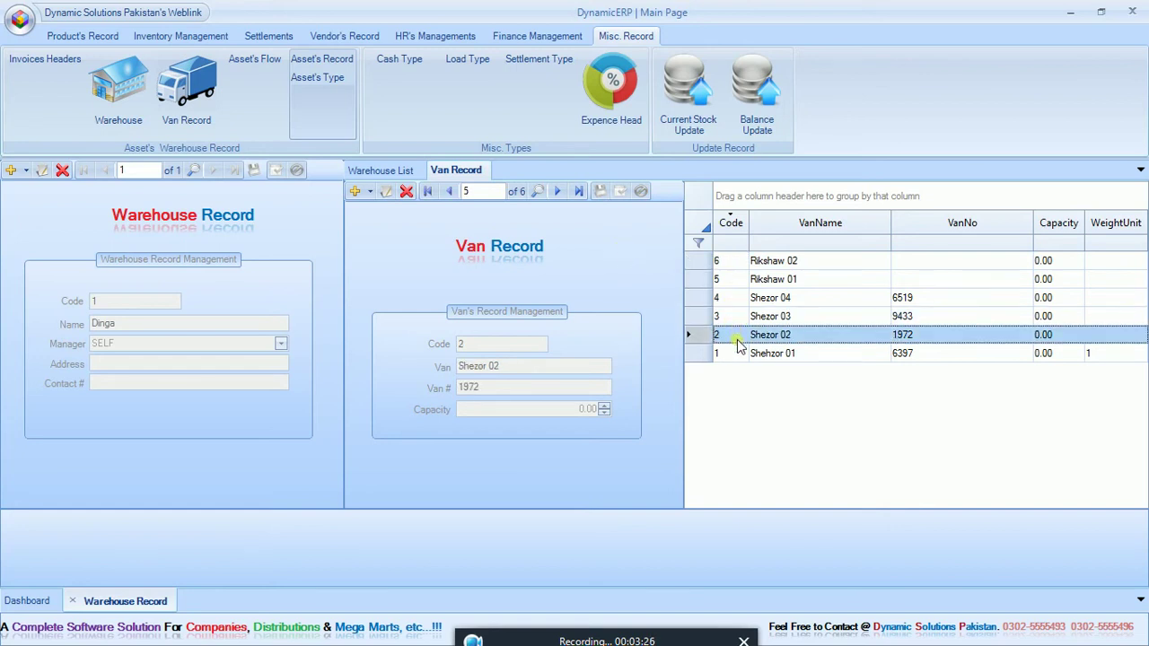
click(738, 311)
click(738, 297)
click(738, 280)
click(740, 261)
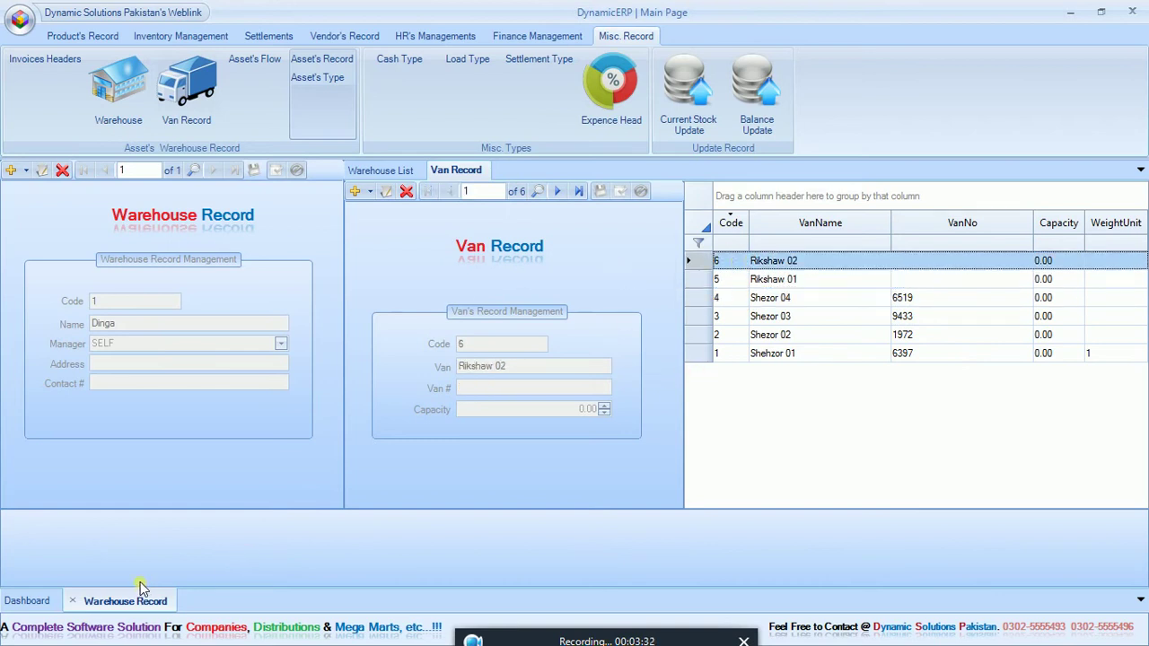
click(72, 601)
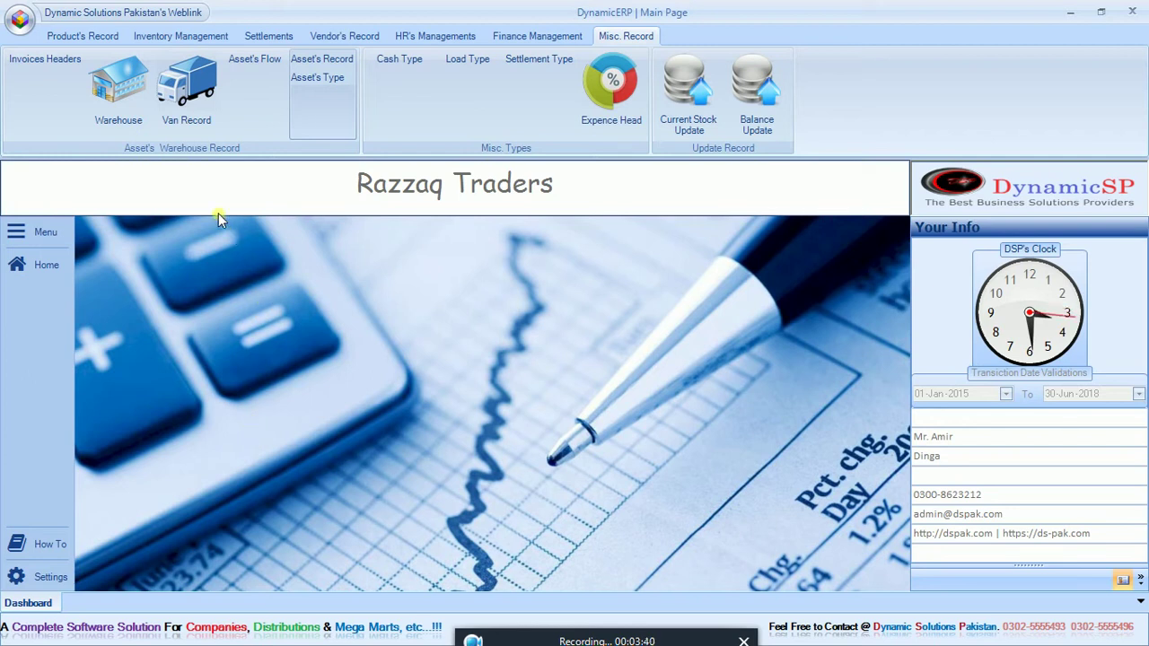
Step: Save a new van Toyota Car with number 7178 as van code 7
click(186, 85)
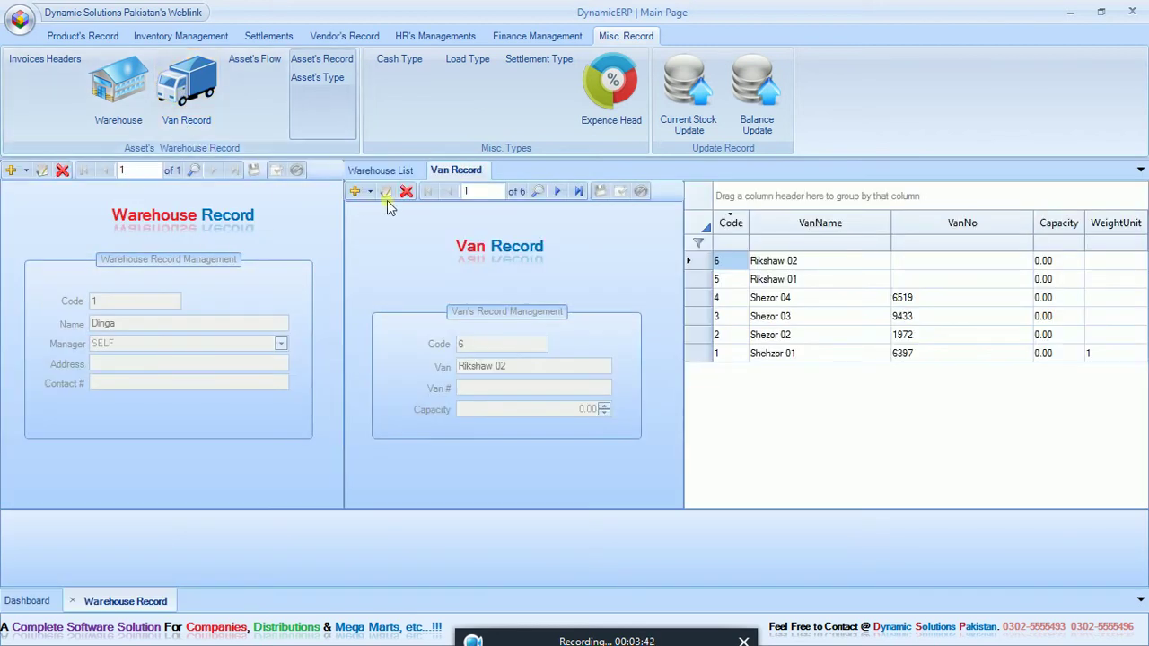
click(354, 192)
click(507, 370)
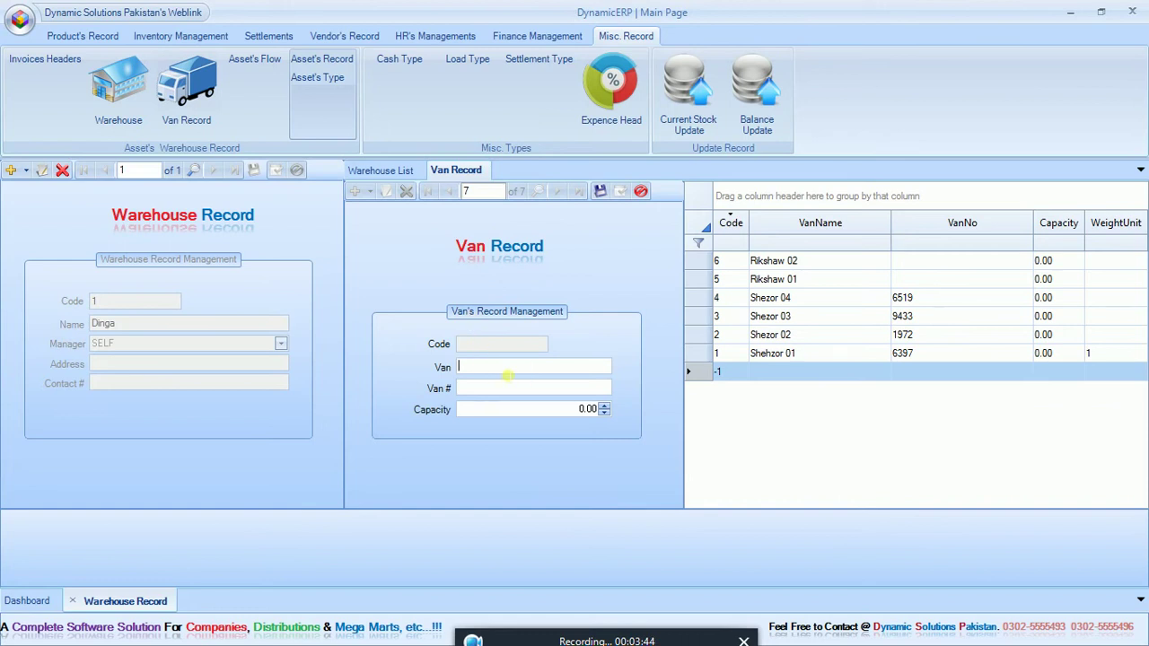
text(Sh)
text(Toyota Car)
key(Tab)
text(7178)
click(600, 191)
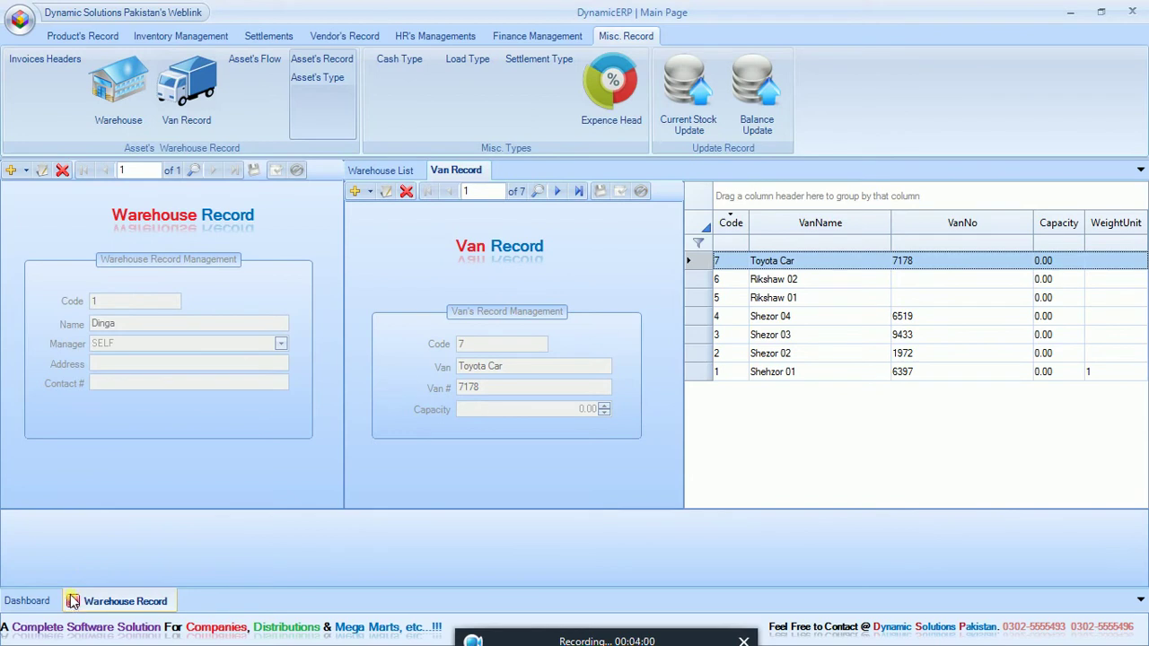
Step: Close the Warehouse Record screen and switch to the HR's Managements ribbon
click(370, 191)
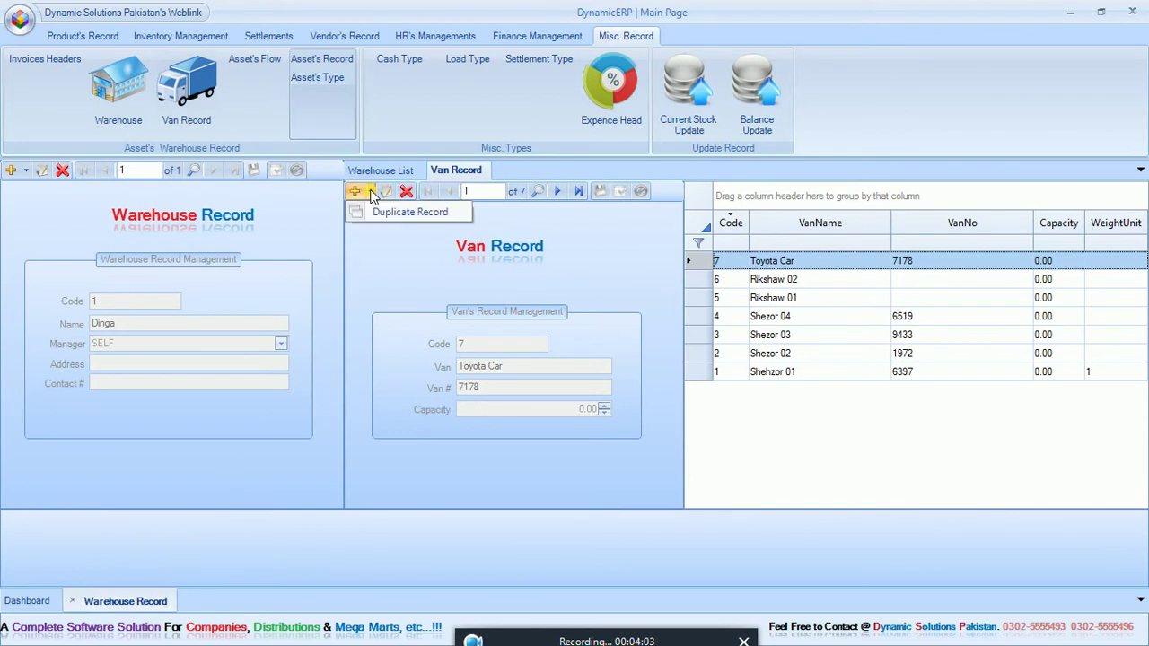
click(377, 236)
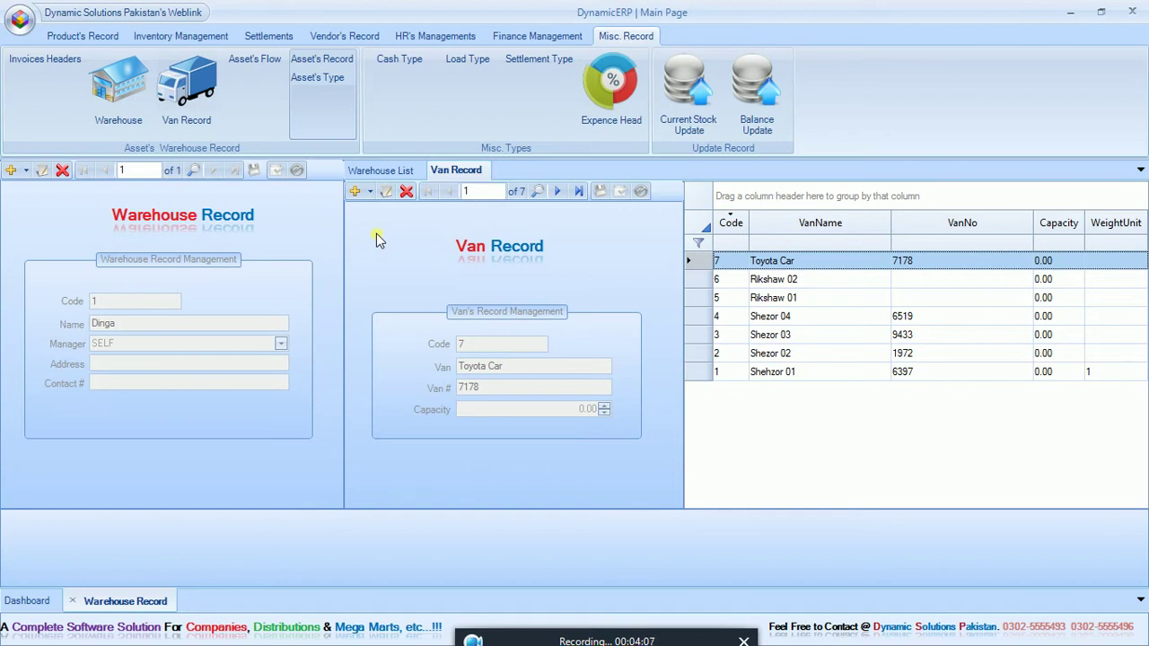
click(73, 601)
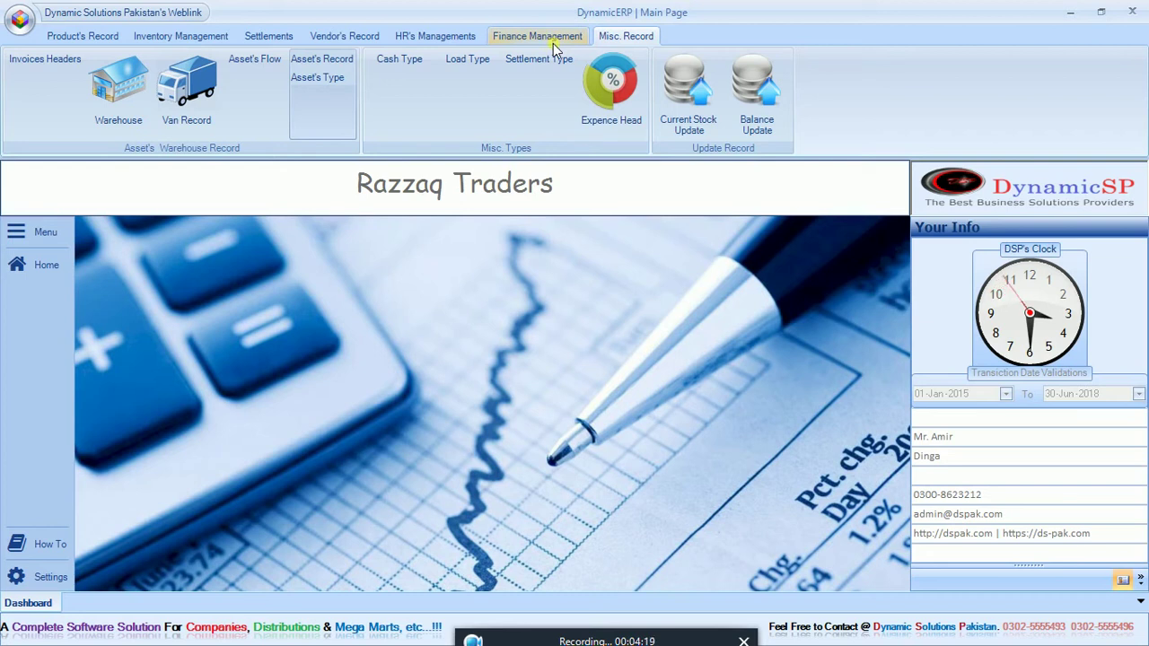
click(459, 34)
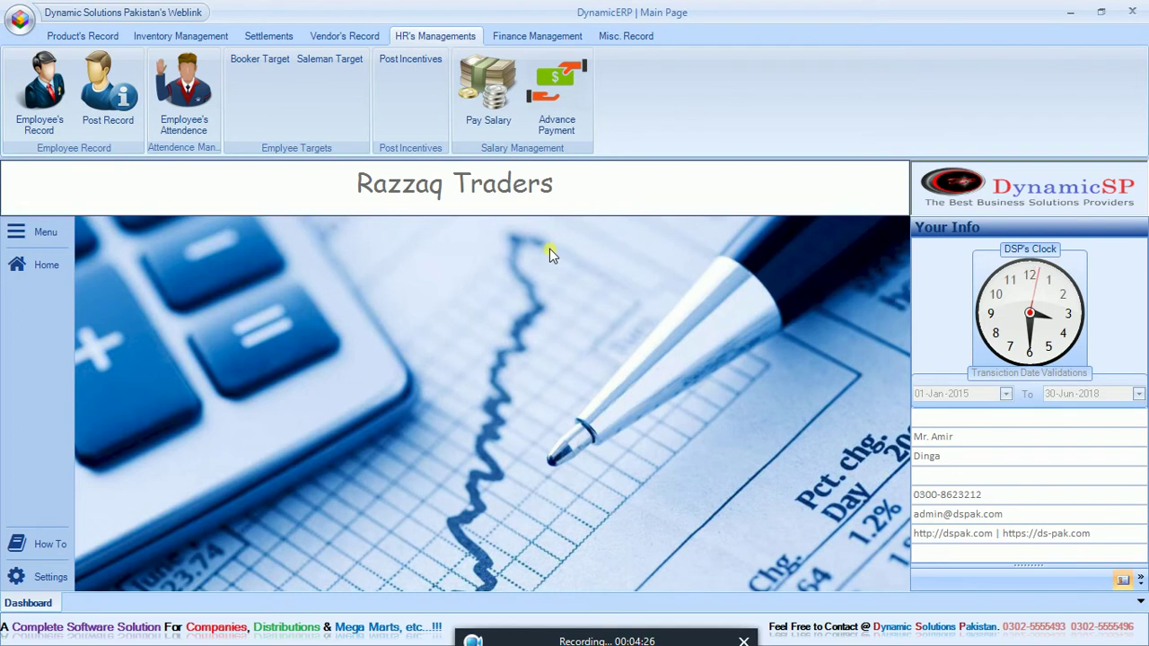
Step: Start an advance payment for the first order booker from Cash in Hand dated 10-Apr-2018
click(558, 97)
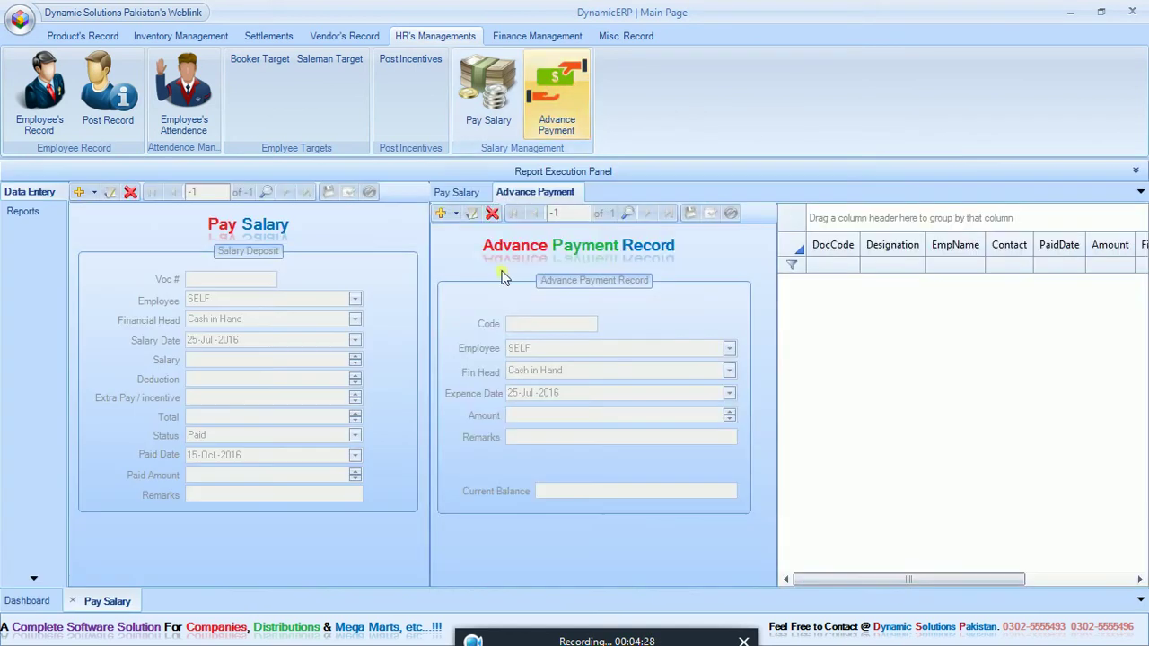
click(441, 215)
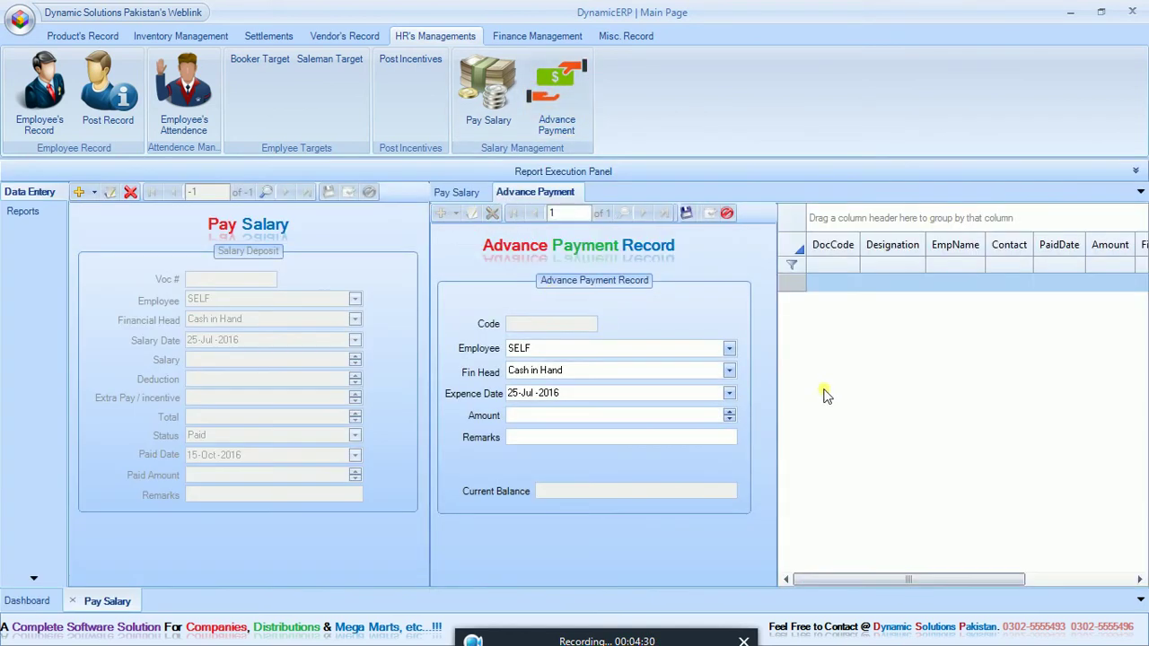
click(709, 349)
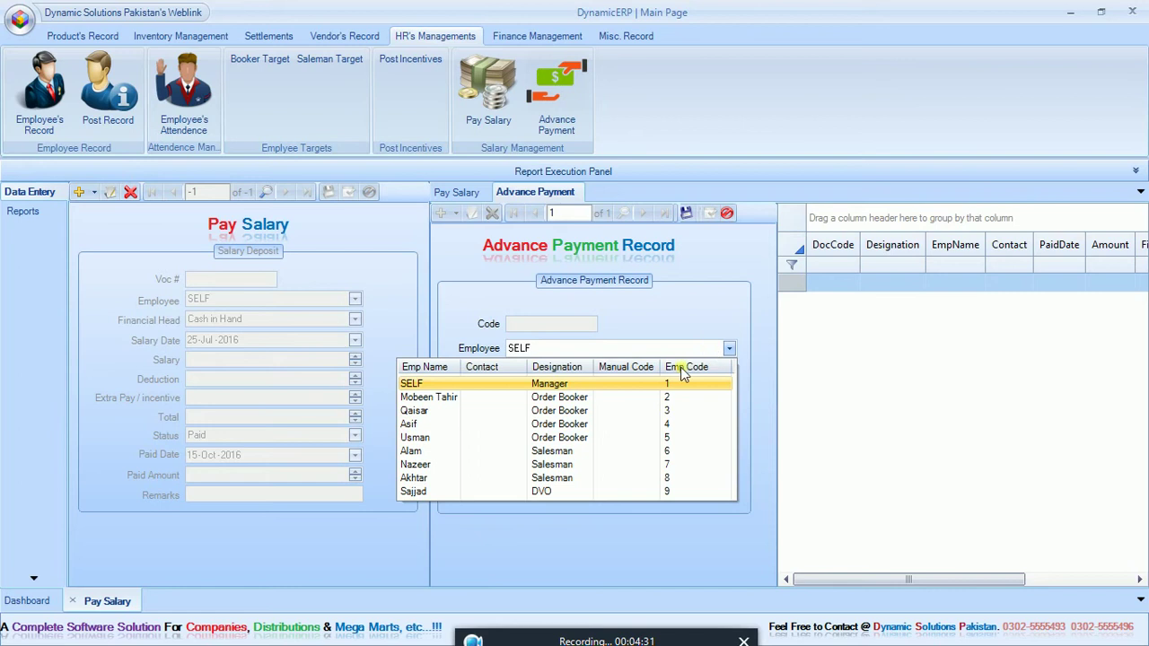
click(464, 399)
click(573, 373)
click(574, 375)
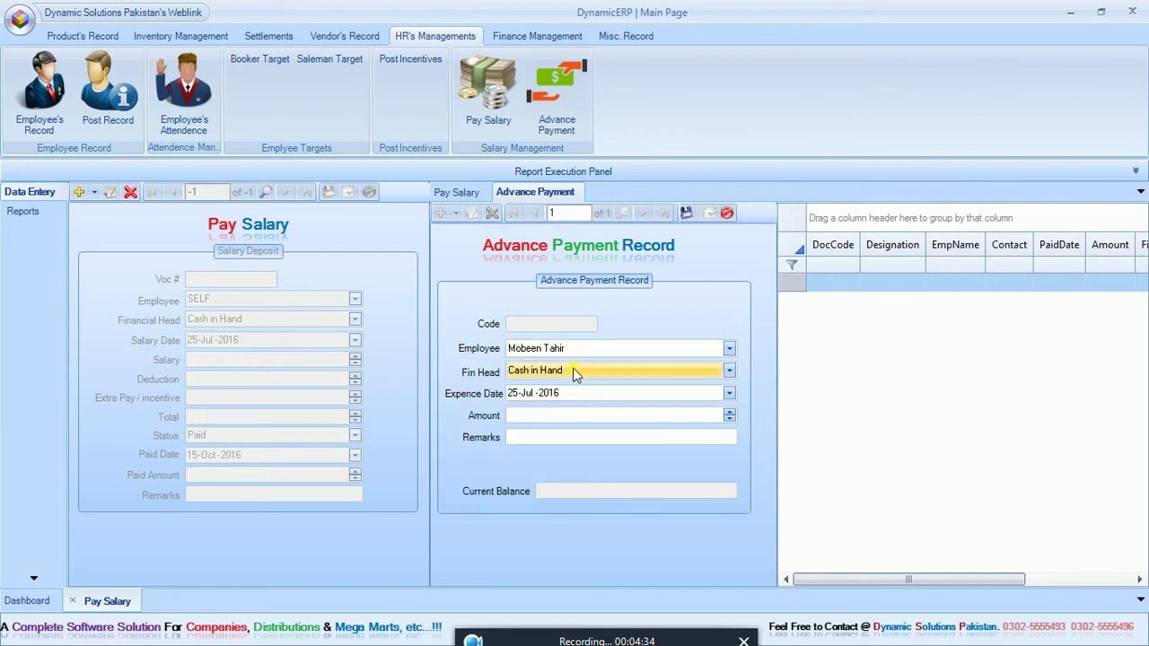
click(729, 393)
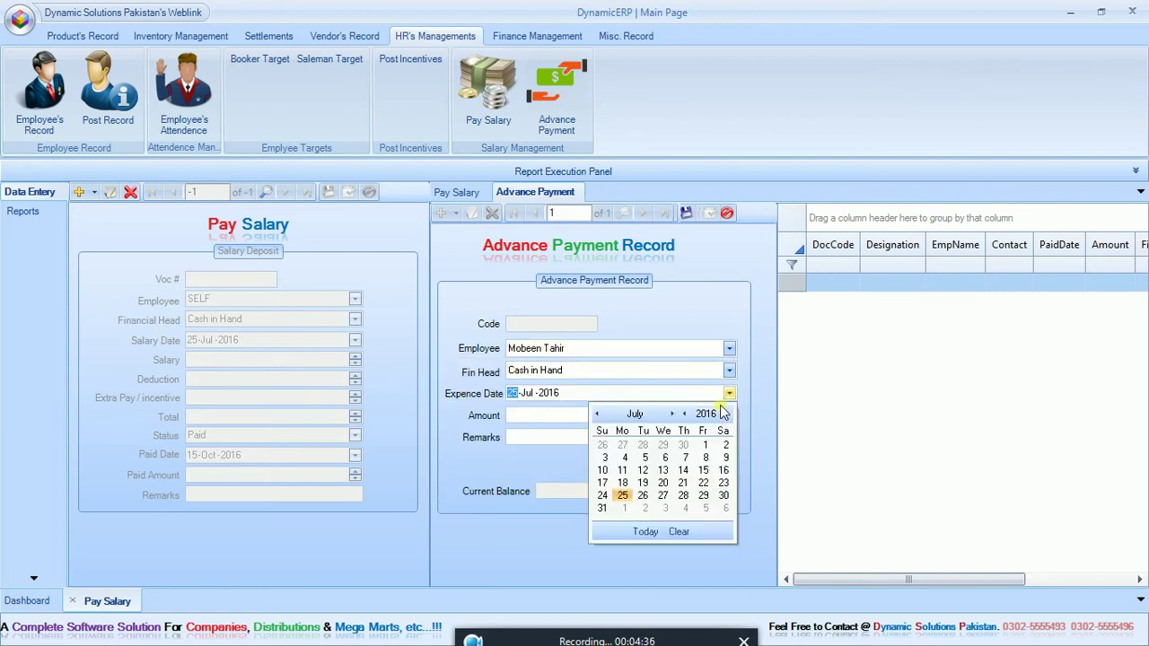
click(646, 531)
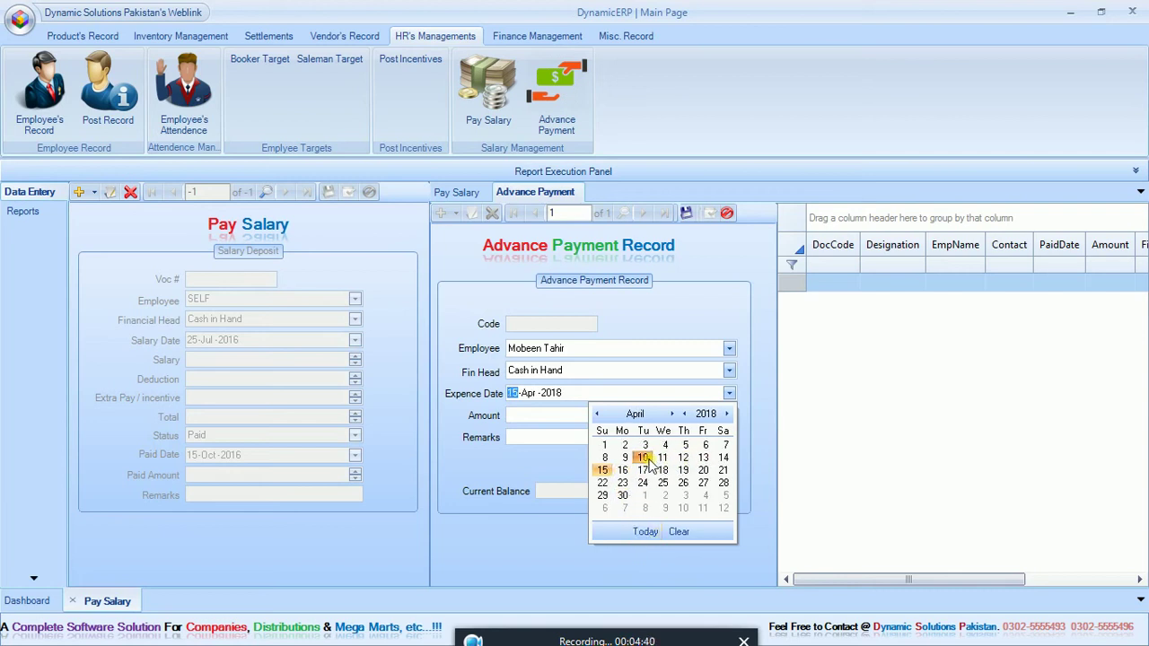
click(643, 458)
Step: Enter amount 5000 with remark 'Personal Use', save it, and close the screen
click(654, 419)
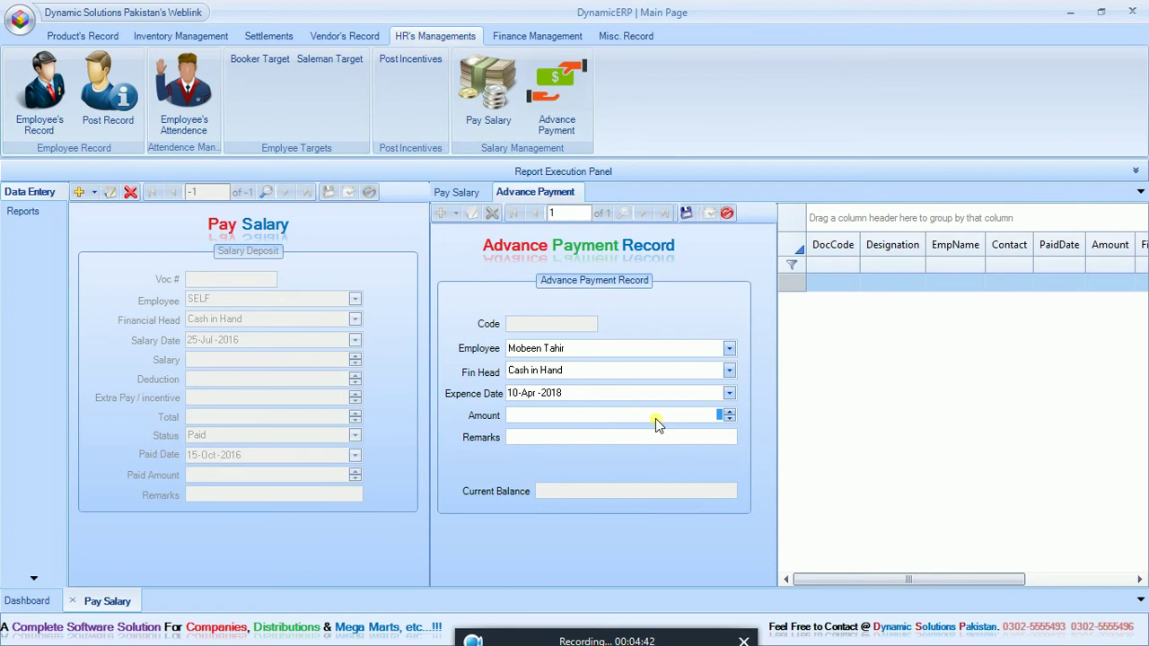
text(5000)
key(Tab)
text(Personal)
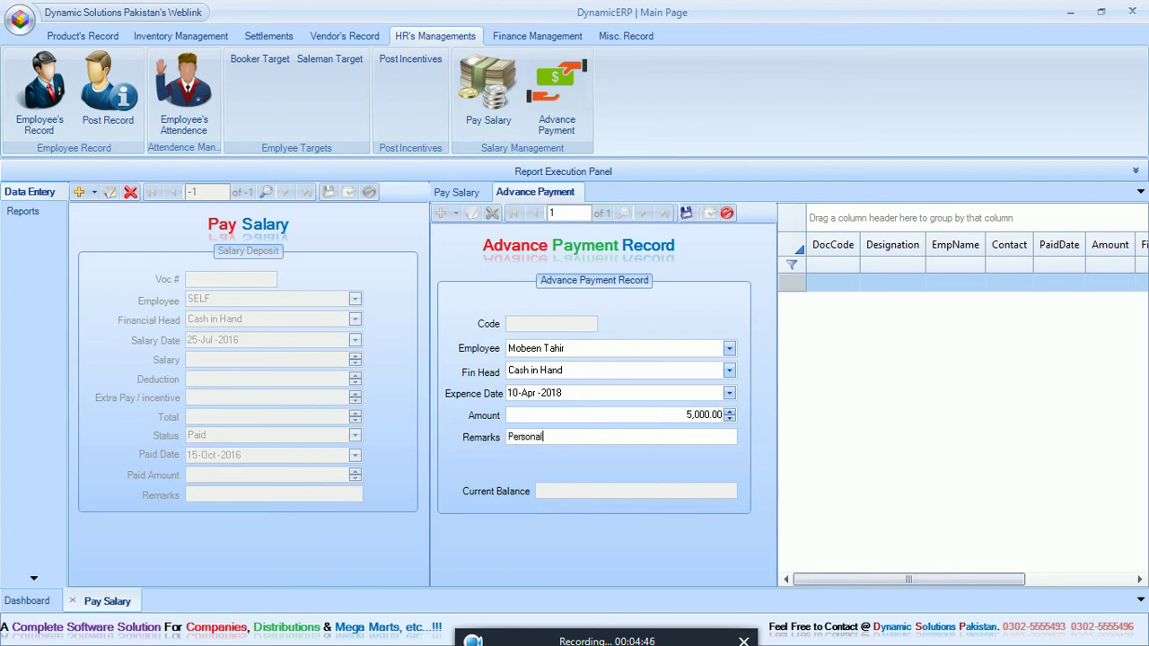
text( Use)
click(686, 213)
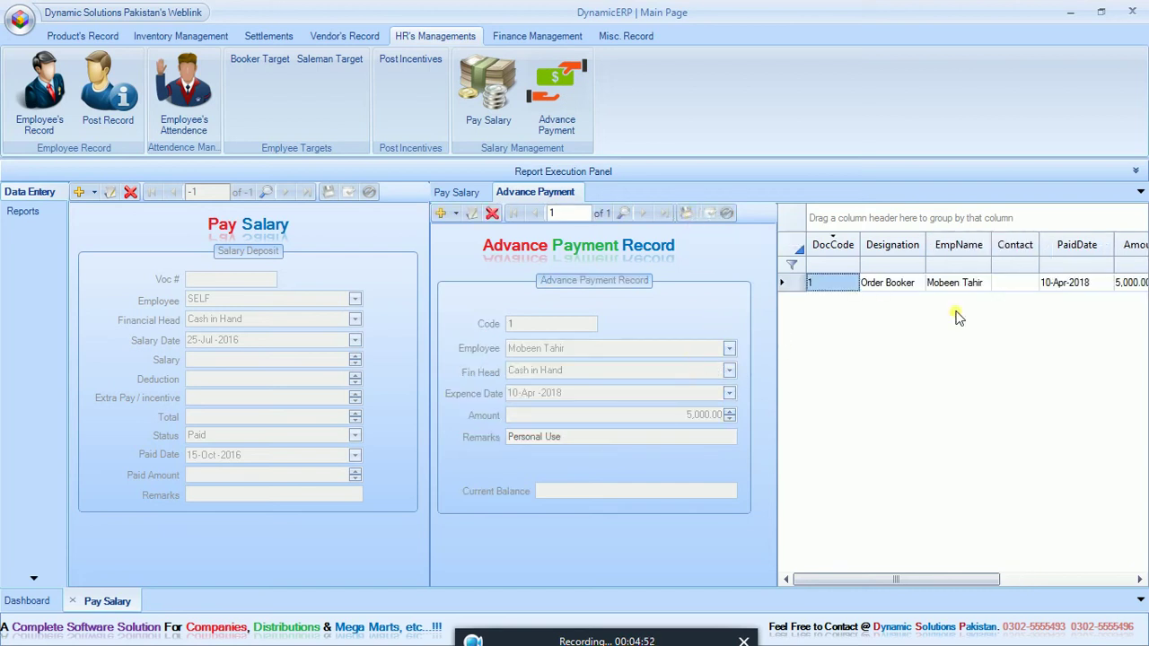
click(73, 600)
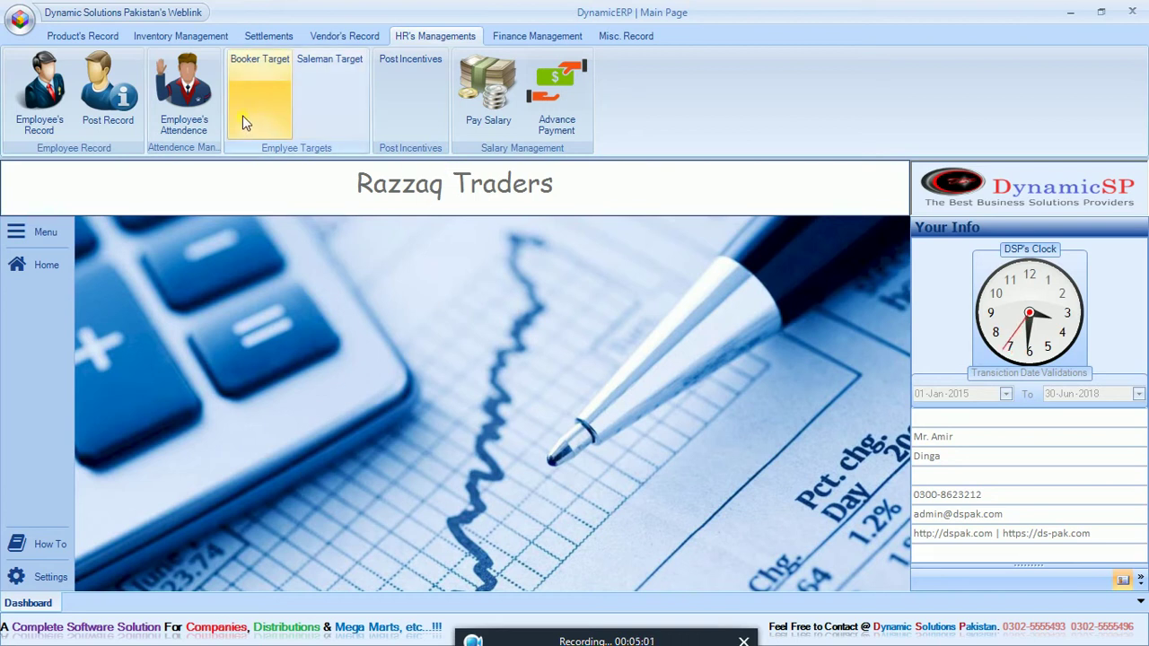
Step: Start a new Pay Salary record for the order booker with Cash in Hand as financial head
click(472, 103)
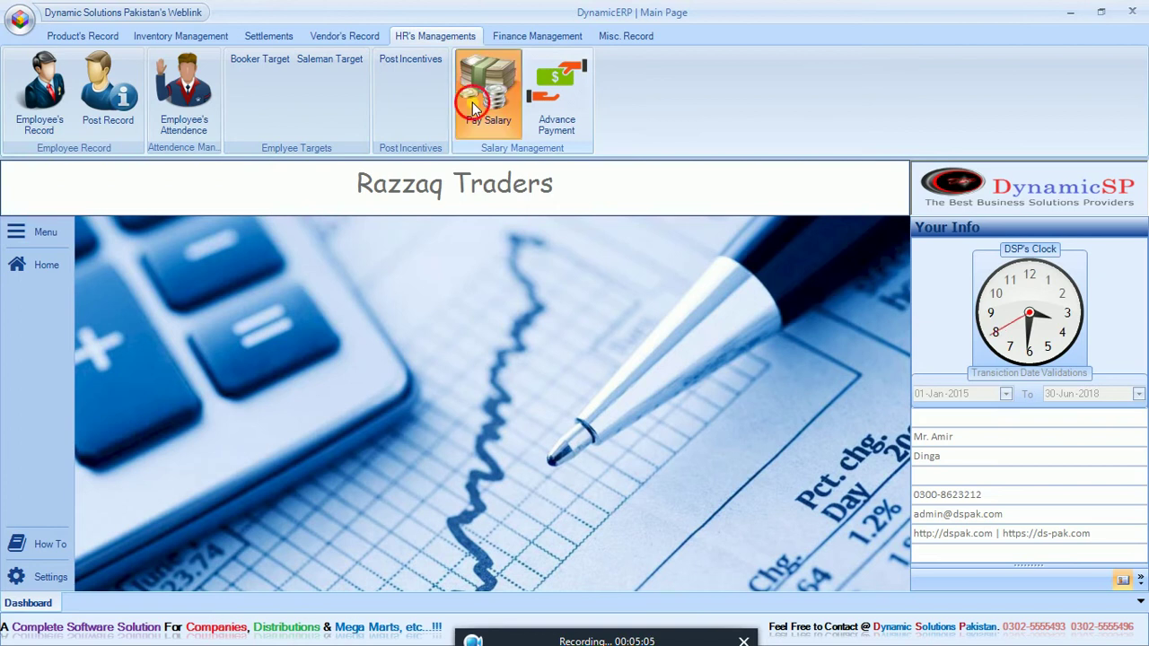
click(80, 193)
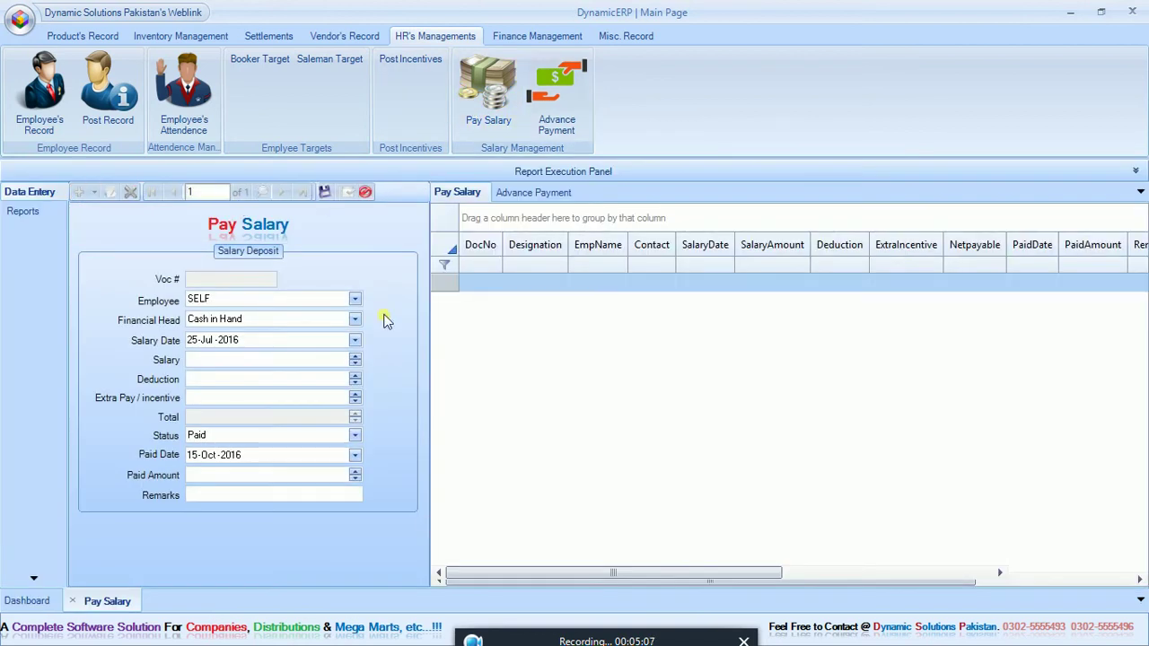
click(356, 300)
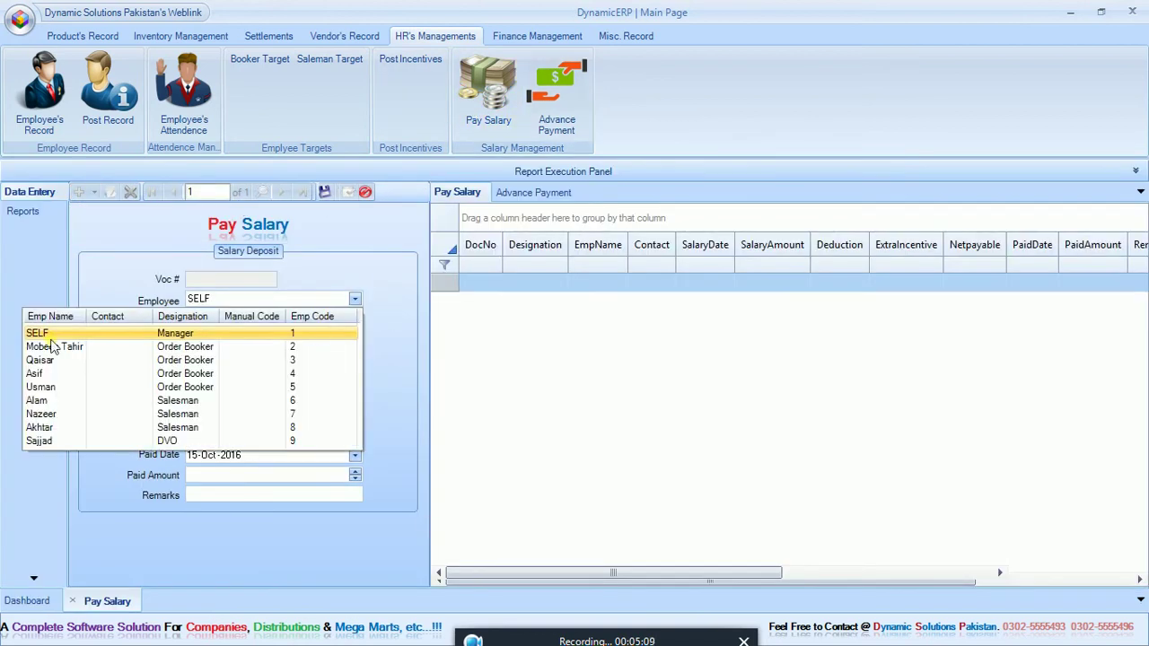
click(52, 347)
click(308, 319)
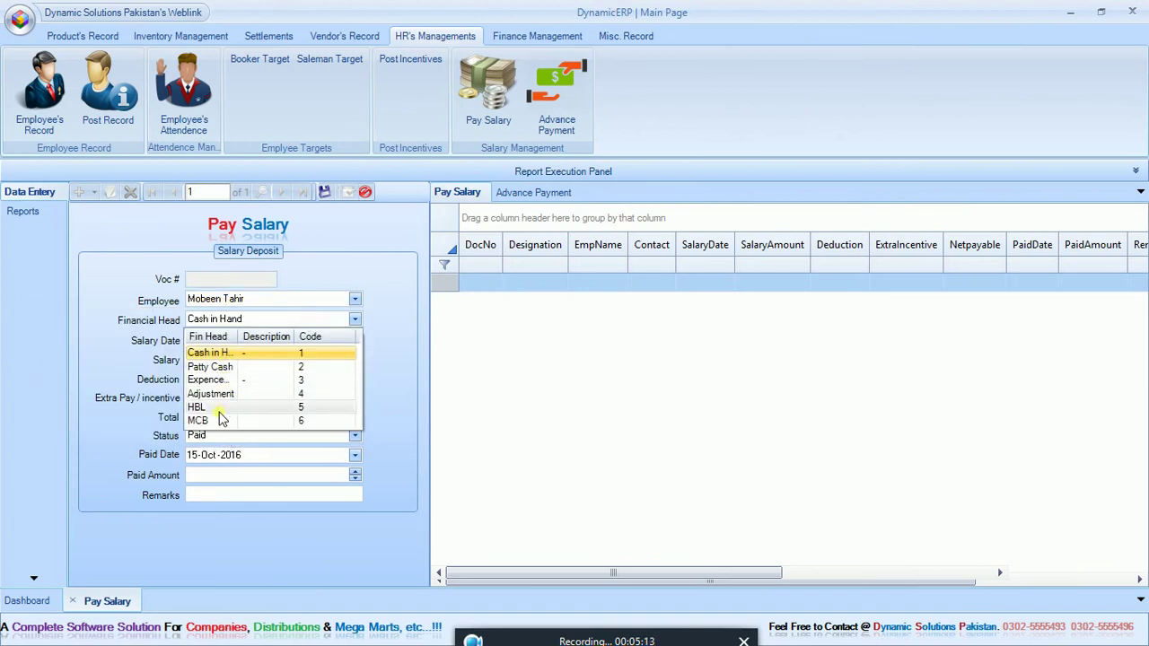
click(383, 377)
Step: Date the salary 20-Apr-2018 with salary 15,000, deduction 500 and extra pay 1,000
click(325, 339)
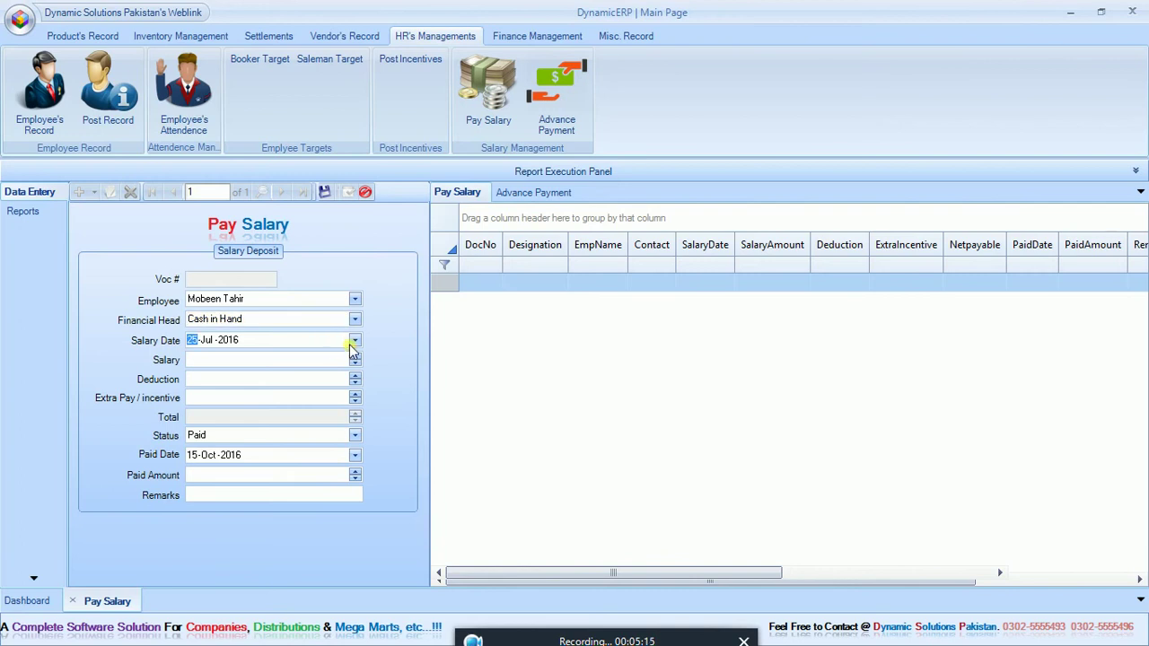
click(354, 341)
click(271, 479)
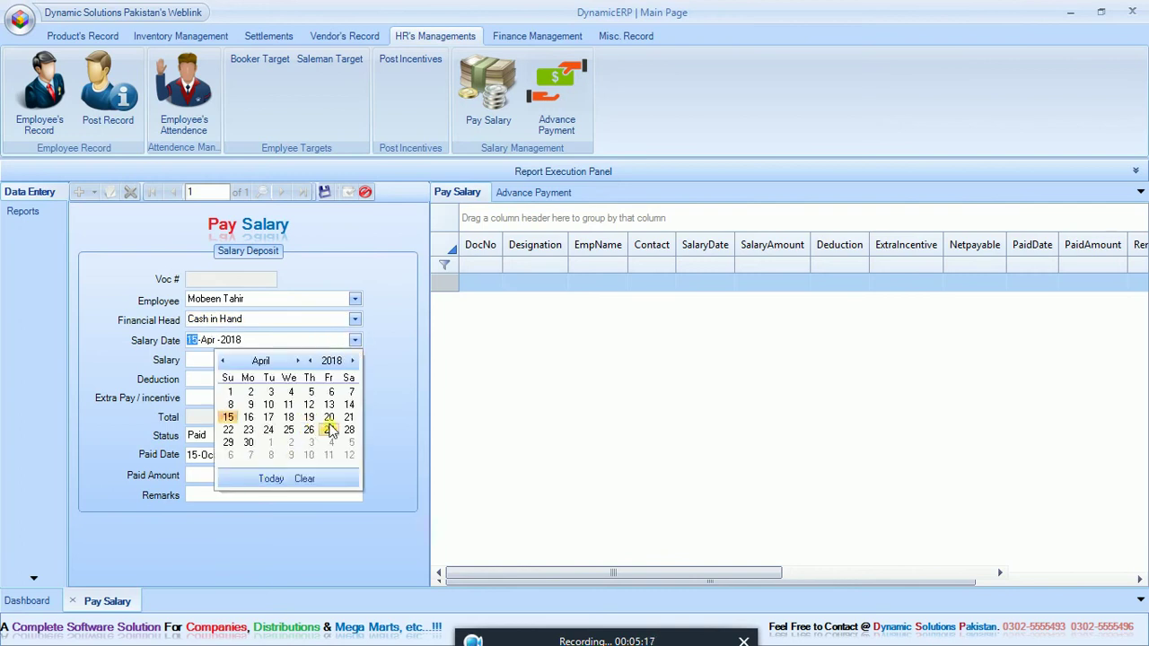
click(331, 417)
click(331, 364)
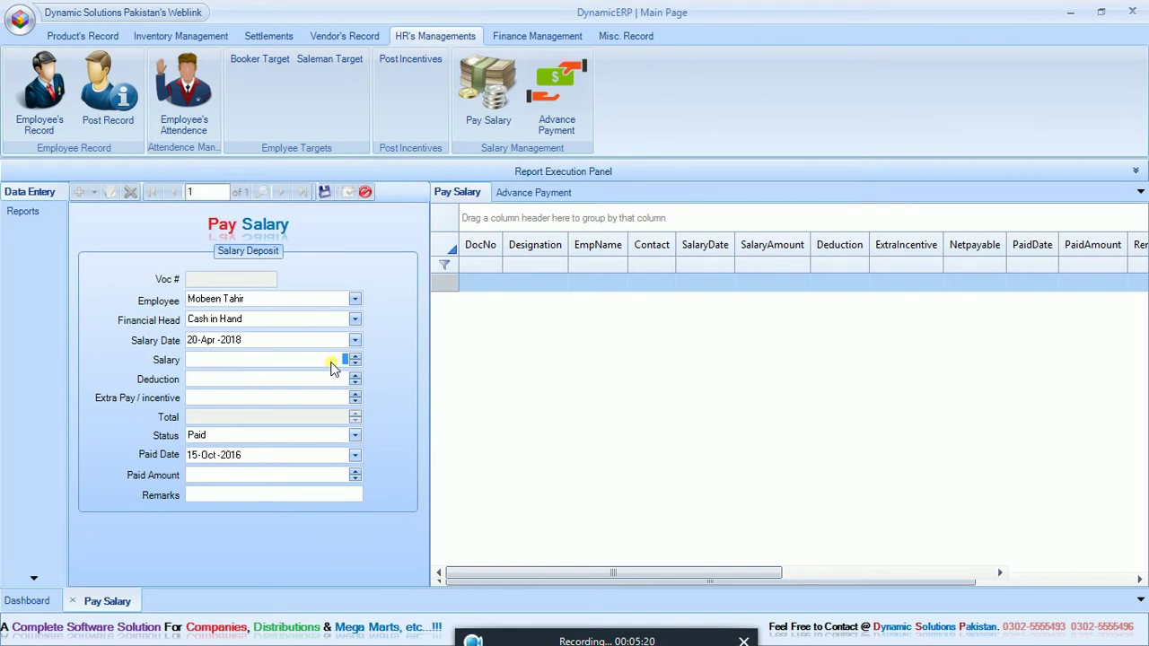
text(15000)
click(331, 381)
text(500)
click(332, 401)
text(1000)
Step: Set the paid date to 25-Apr-2018 and the paid amount to 12,000
click(355, 455)
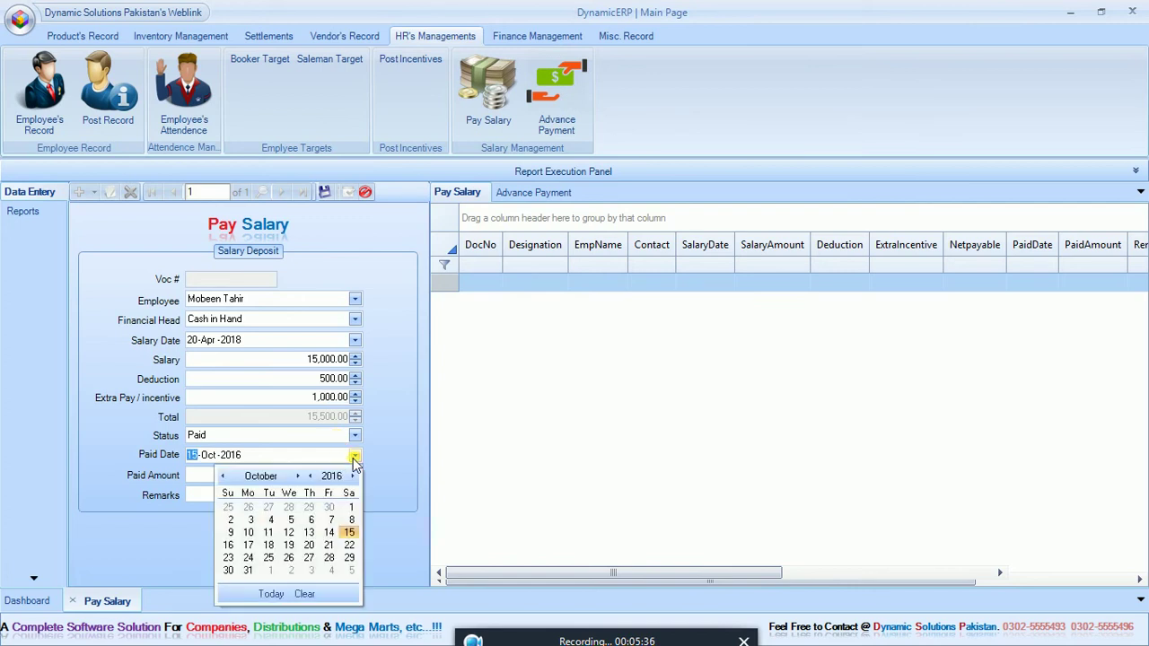
click(271, 594)
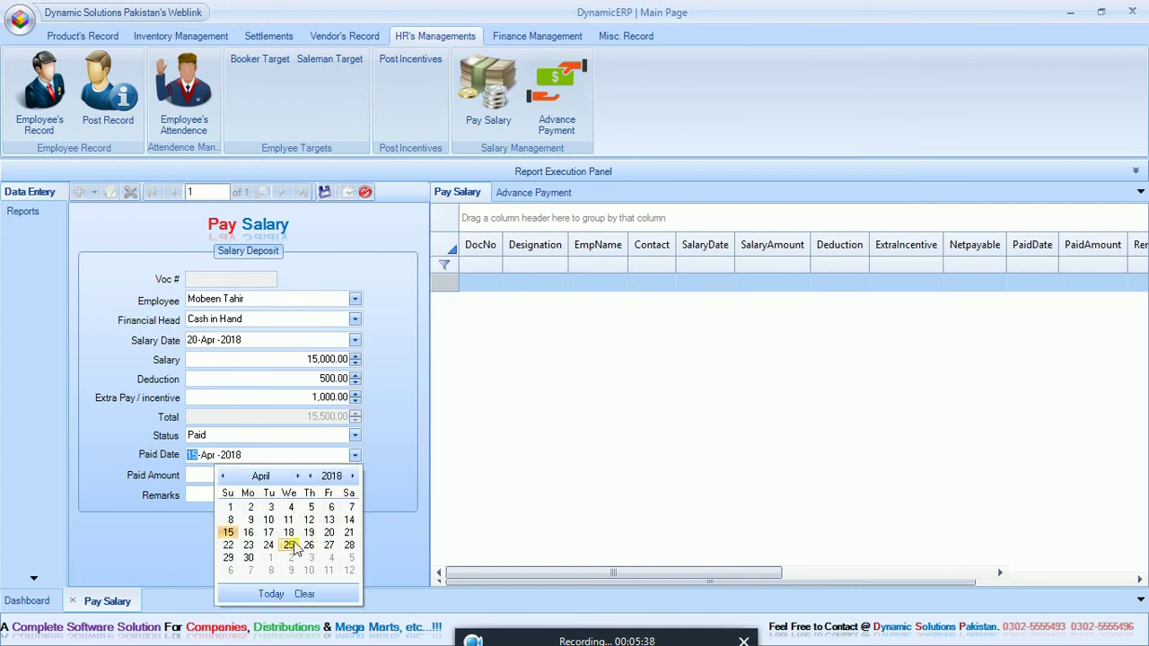
click(289, 546)
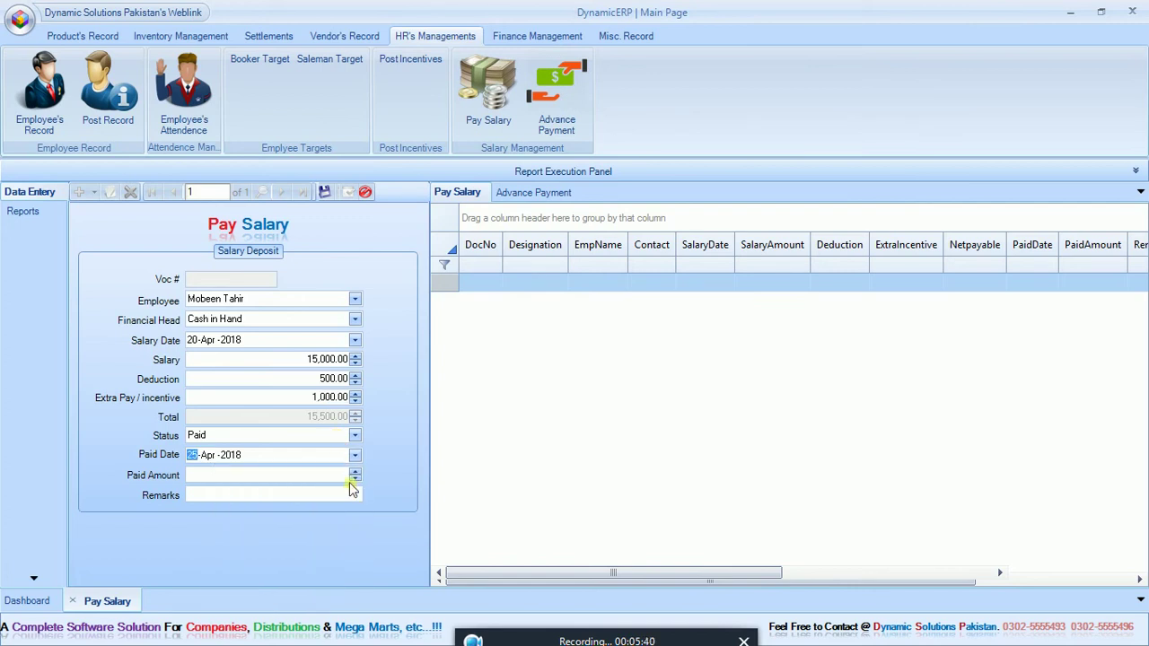
click(341, 480)
text(15000)
key(BackSpace)
key(BackSpace)
key(BackSpace)
key(BackSpace)
key(BackSpace)
text(12000)
Step: Add the remark 'Remaing Deducted As A', save the payment, and show the report parameters
click(342, 495)
text(Remaing)
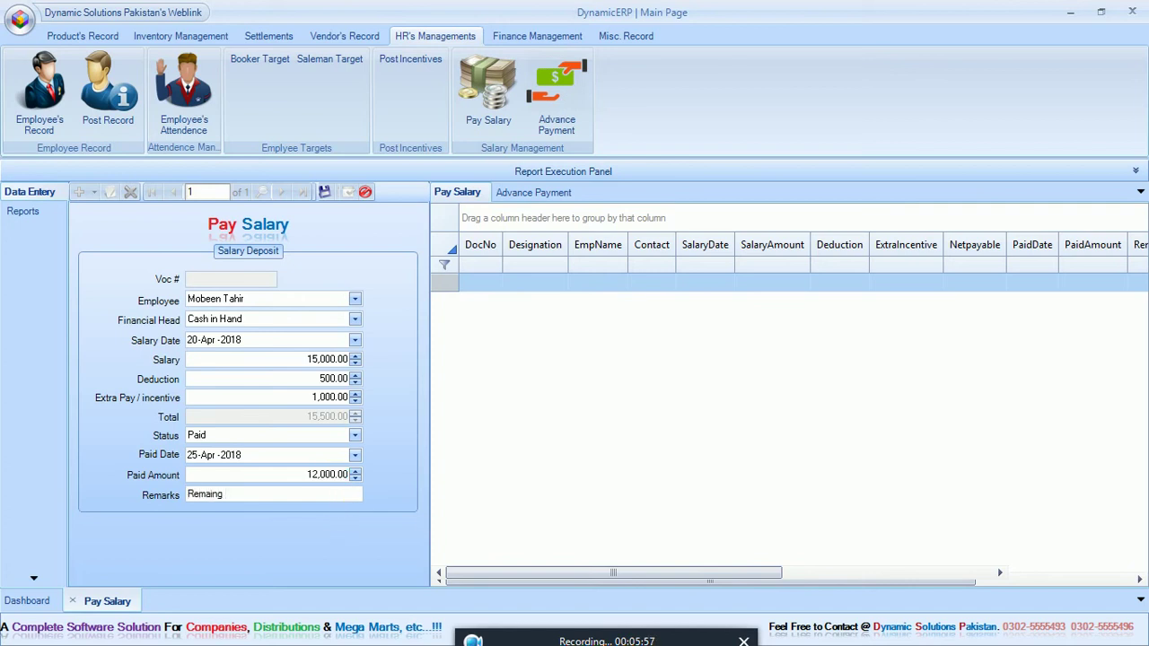
text( Deducted As Advance)
click(325, 194)
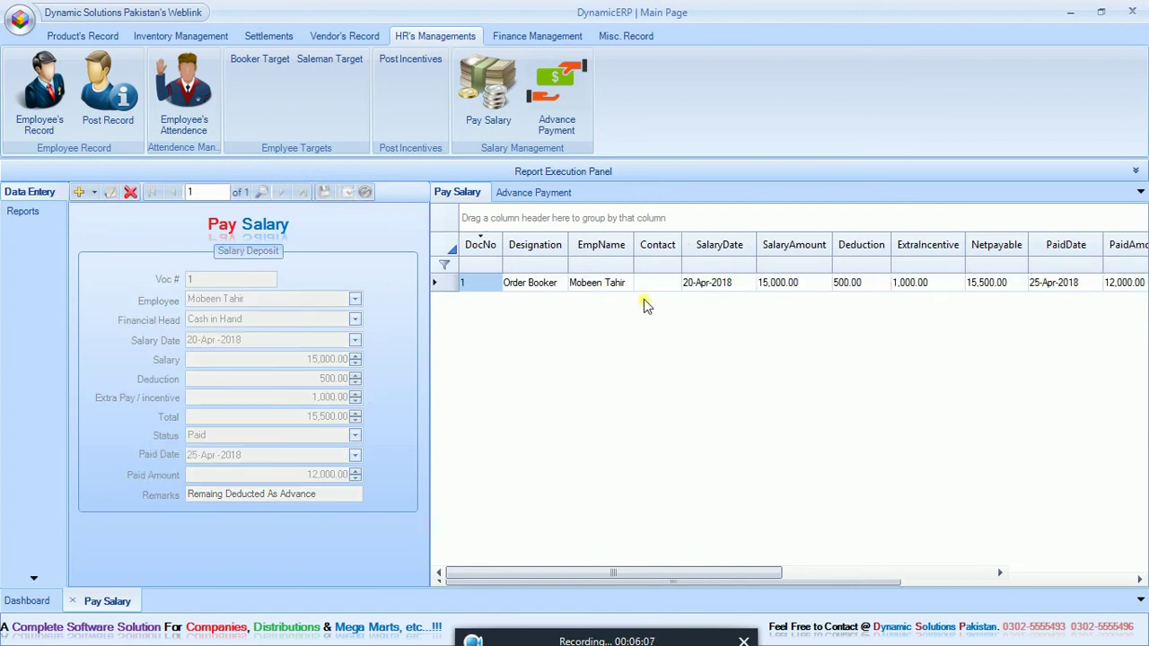
click(1137, 172)
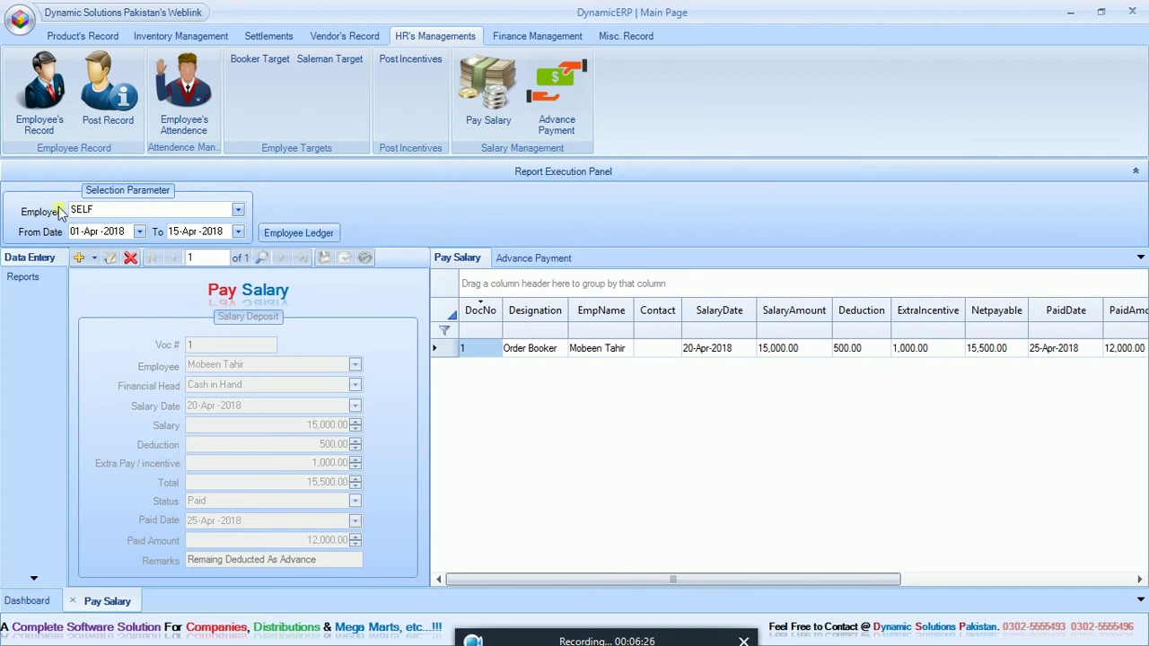
Step: Generate the order booker's employee ledger for 01-Apr-2018 to 30-Apr-2018
click(213, 210)
click(186, 256)
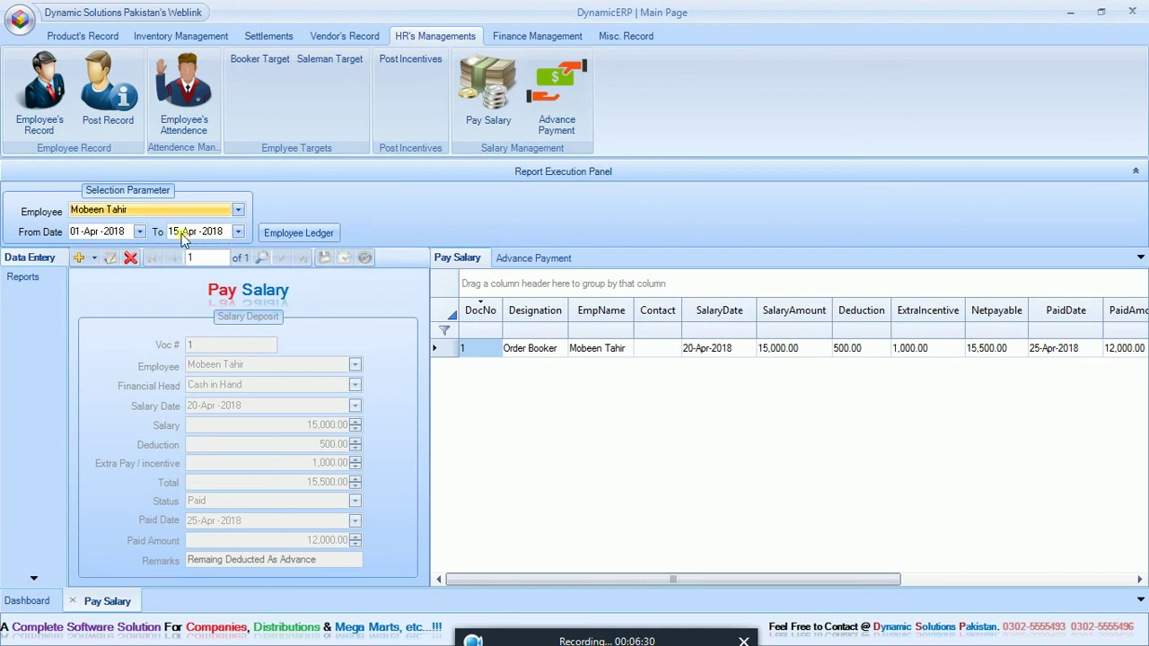
click(174, 231)
text(30)
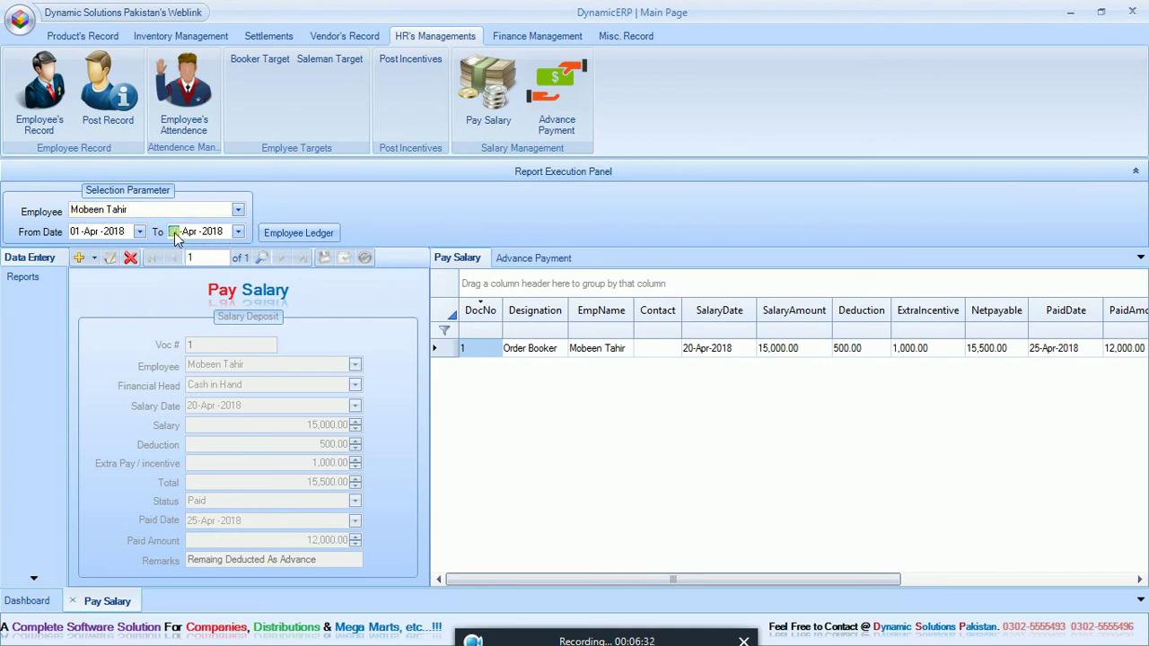
click(306, 233)
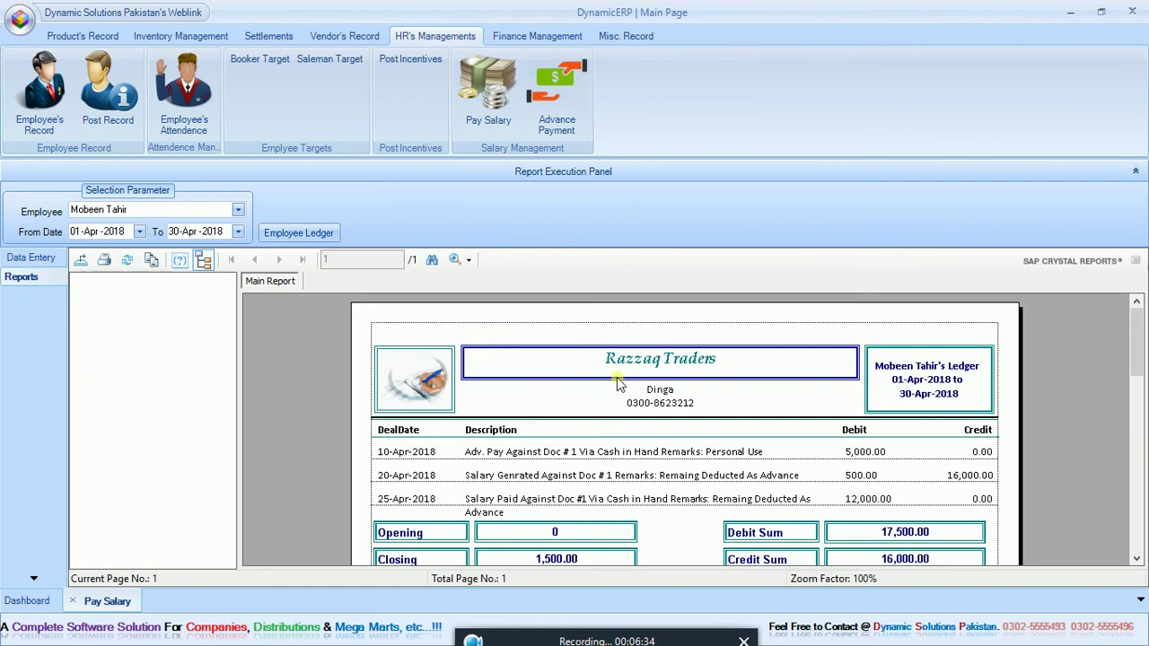
Step: Scroll through the ledger's debit, credit and closing totals, then return to the salary data entry view
drag(1142, 322, 1143, 369)
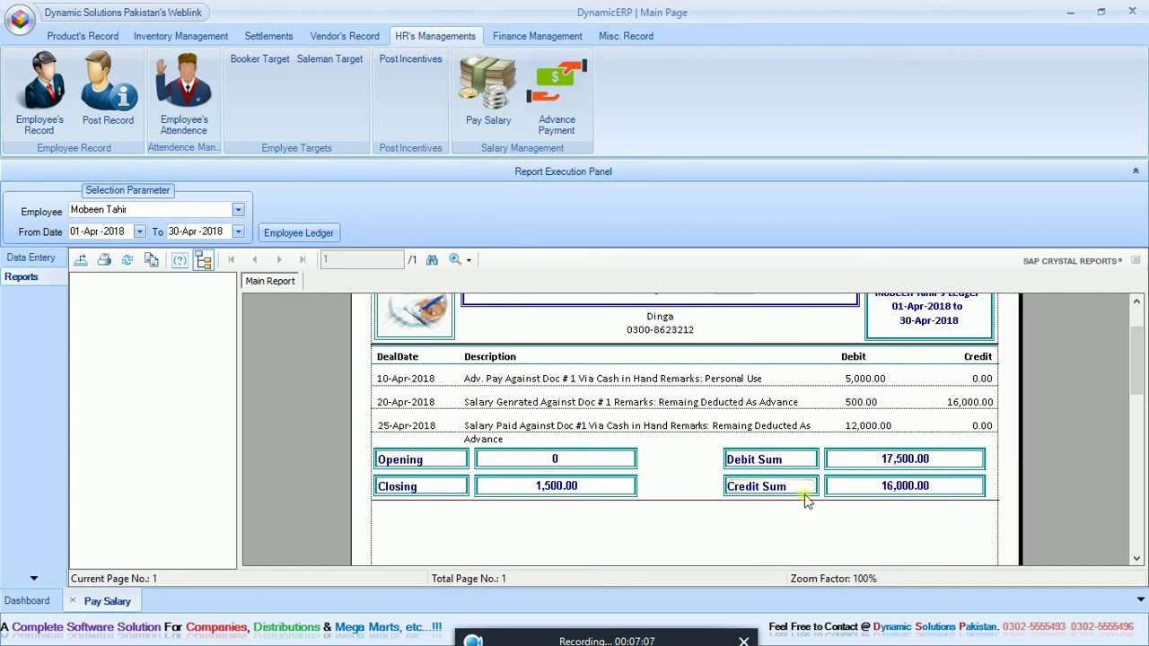
drag(1143, 398, 1142, 369)
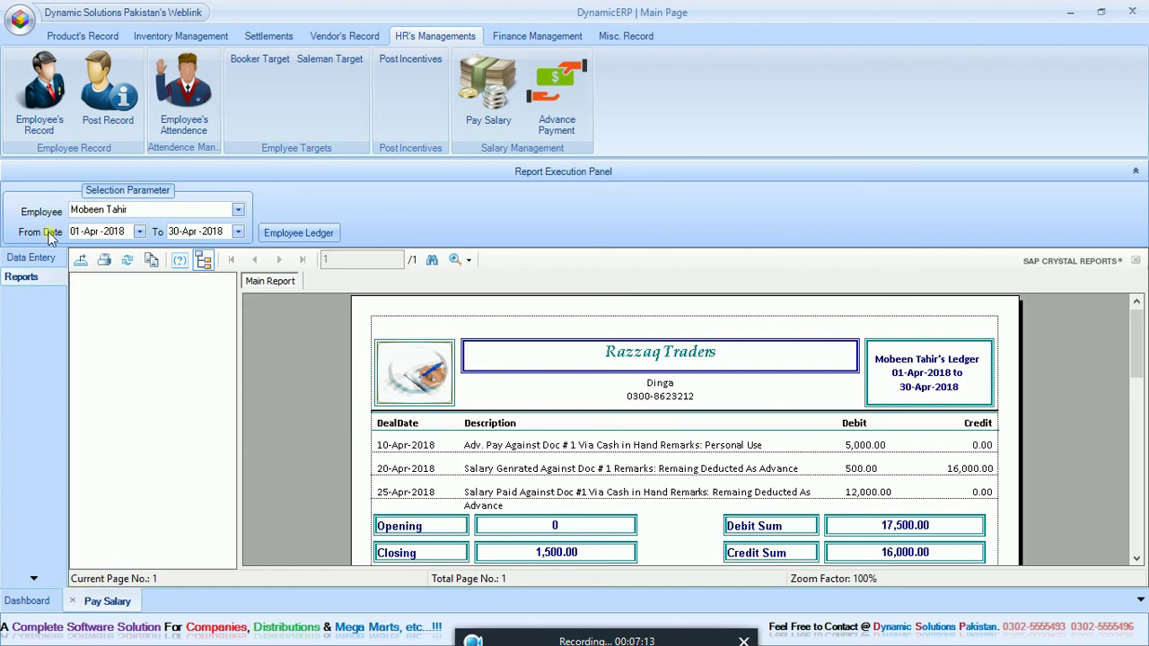
click(25, 261)
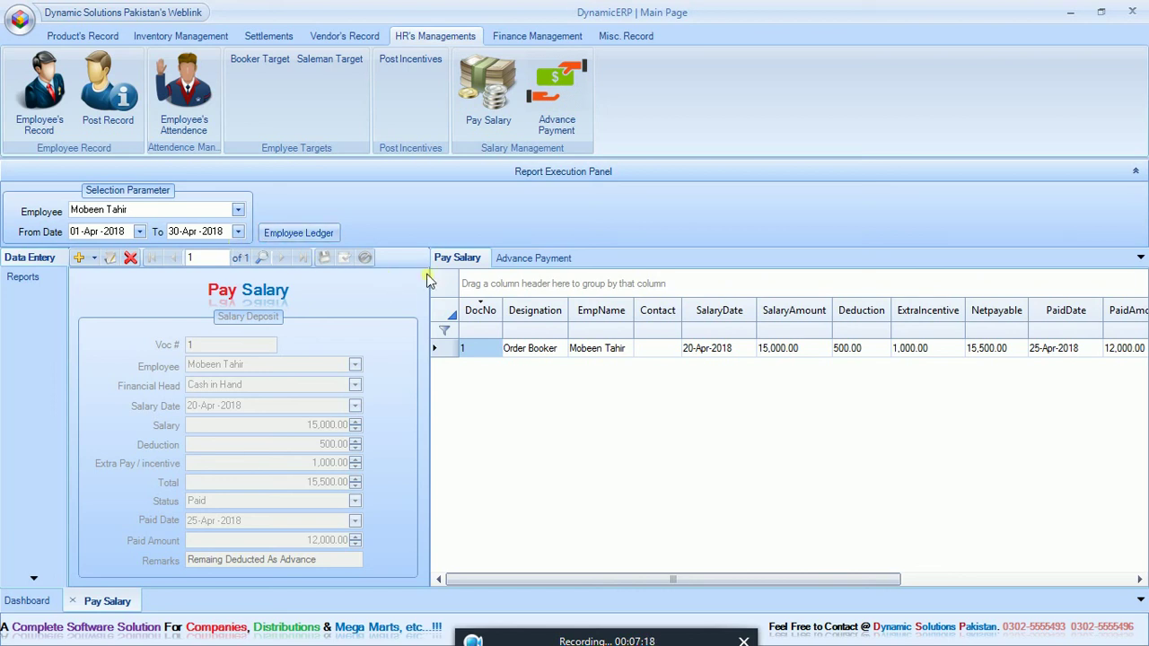
Step: Hide the report parameters and open the Finance Ledger from Finance Management
click(560, 173)
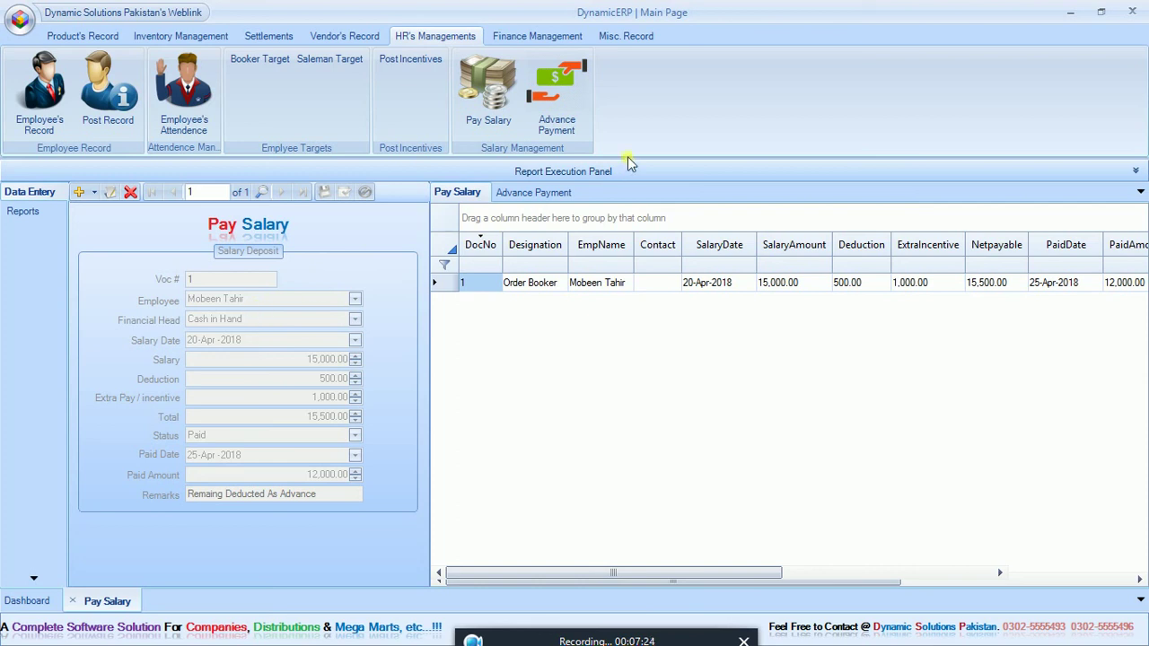
click(536, 36)
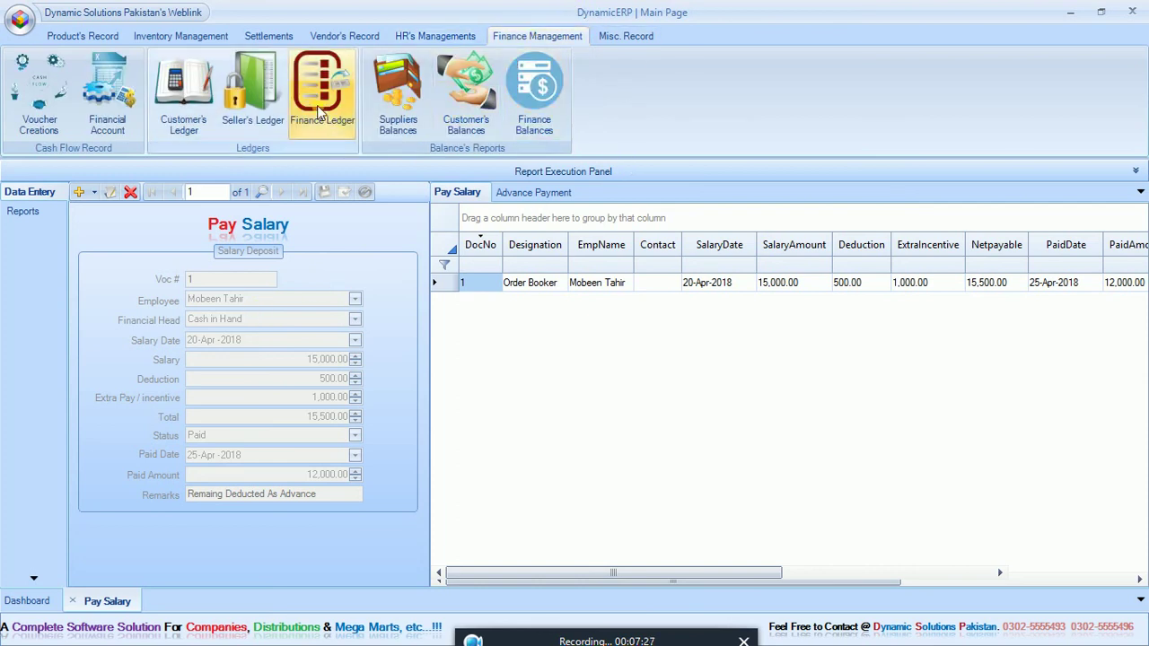
click(317, 105)
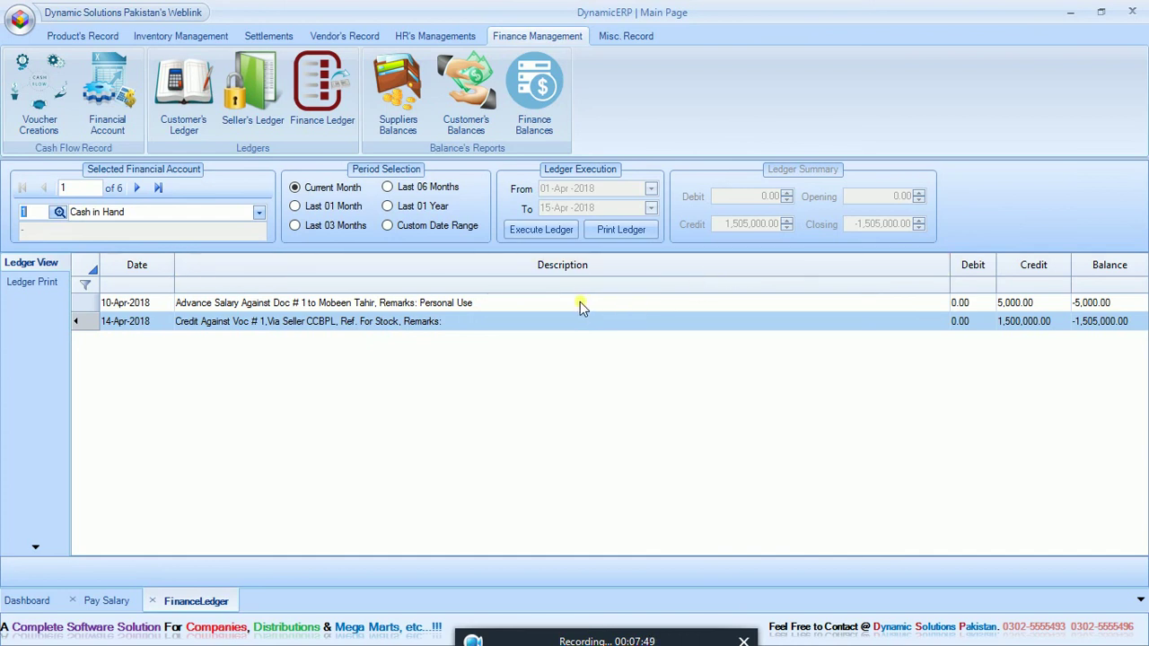
Step: Print and scroll the Cash in Hand ledger report, then close the Finance Ledger
click(605, 231)
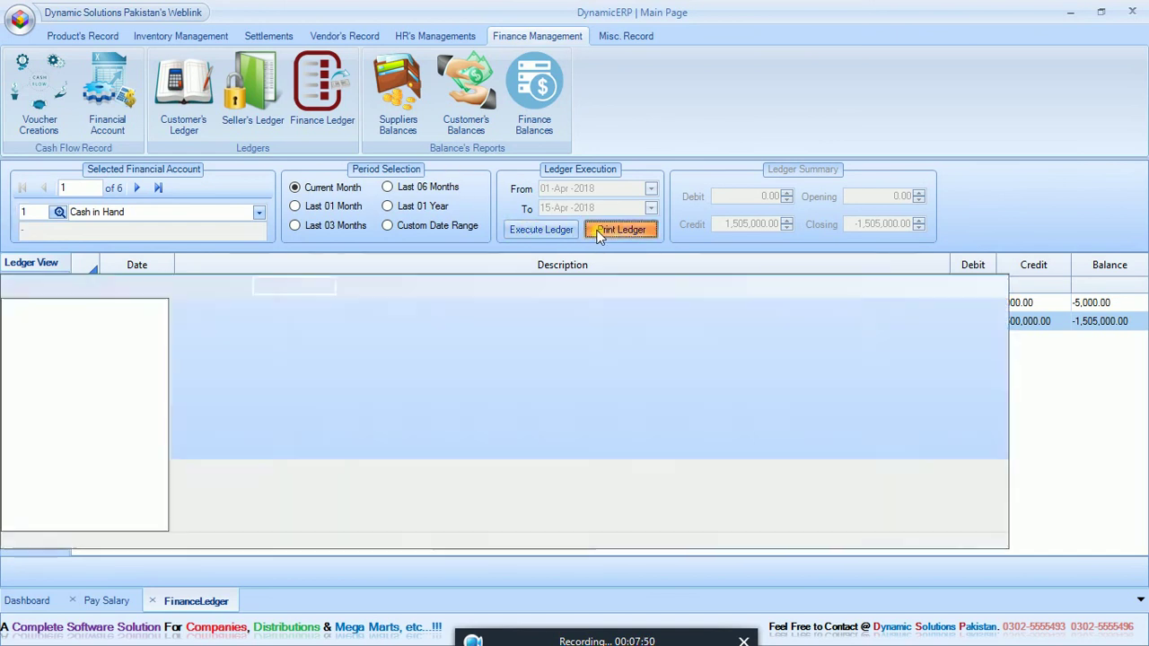
drag(1136, 354, 1136, 371)
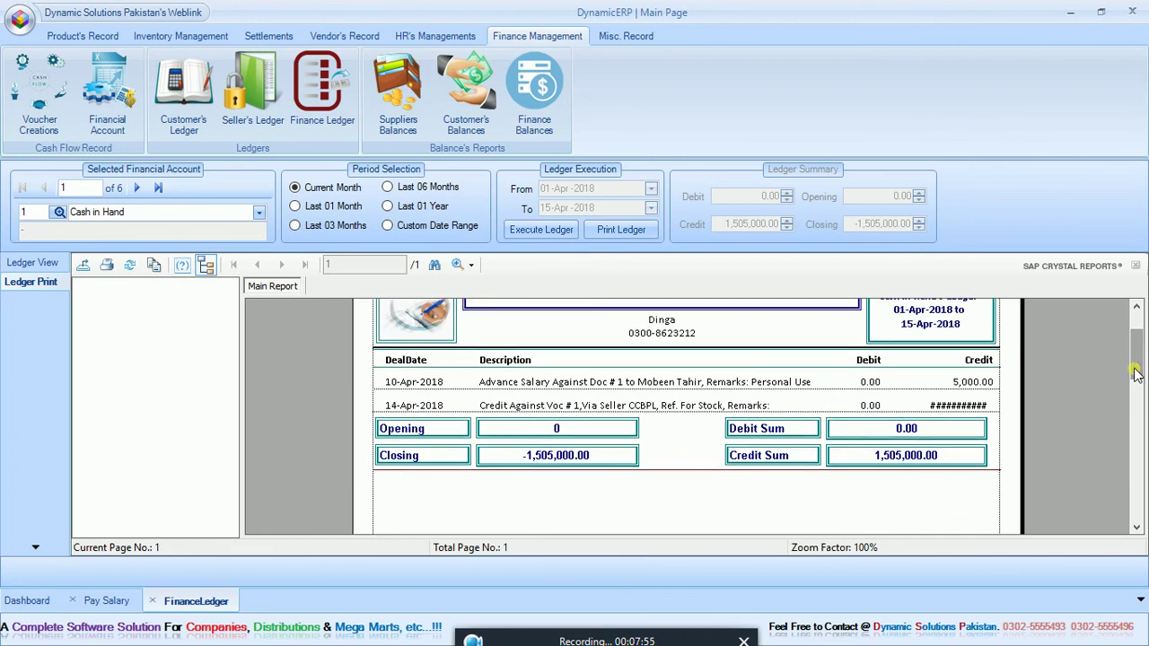
click(977, 407)
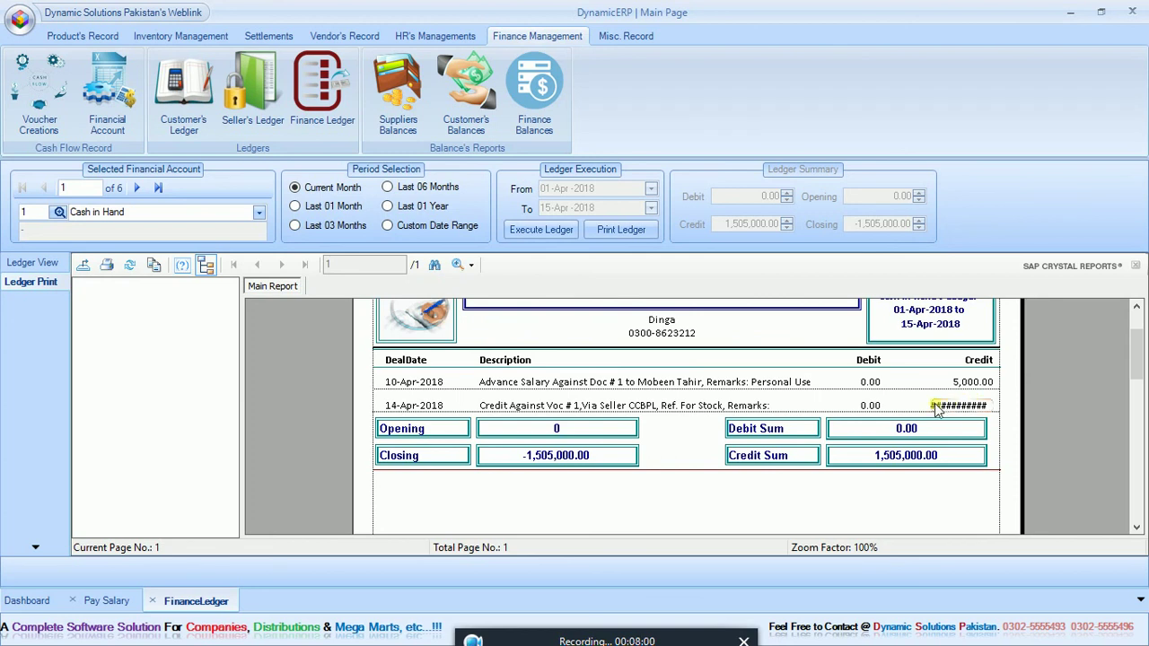
click(152, 602)
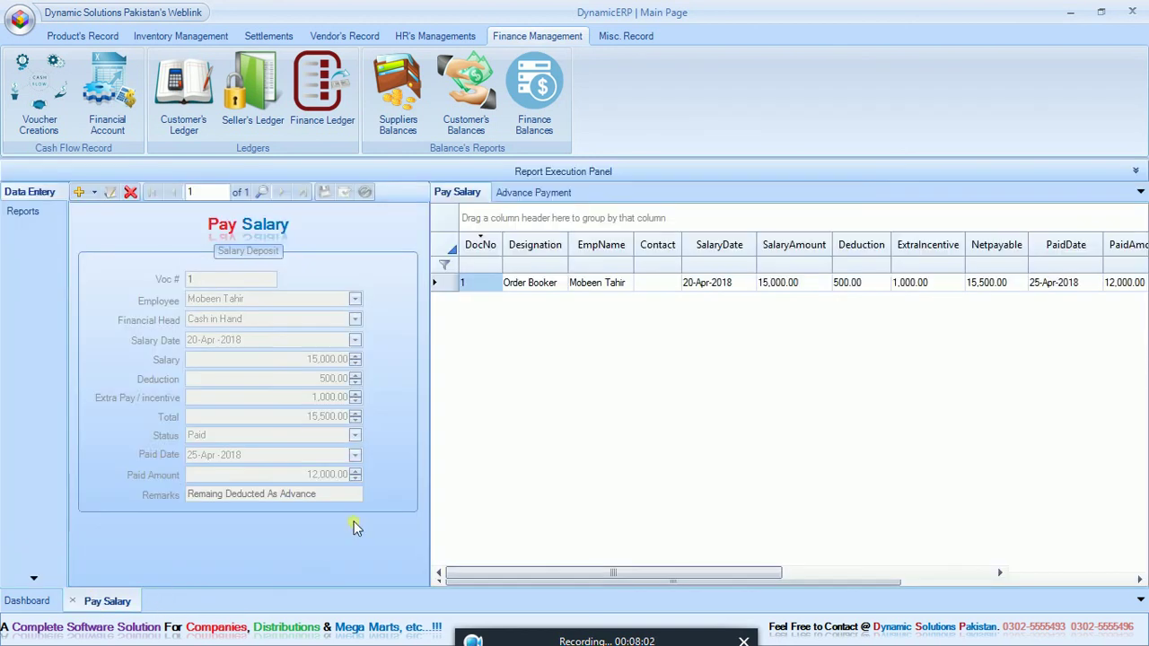